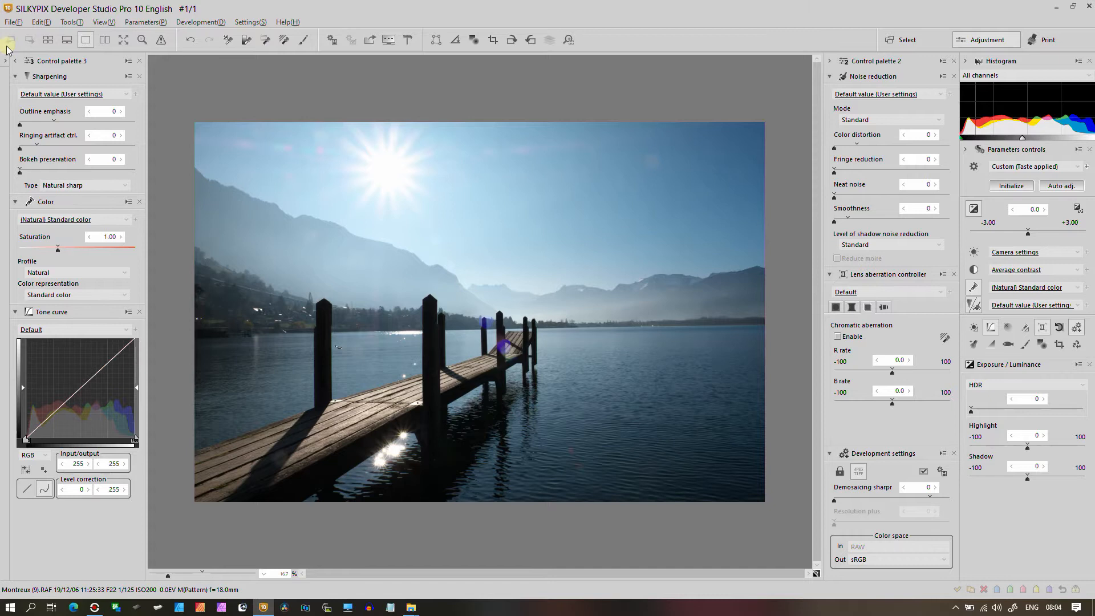
Step: Enable chromatic aberration correction in the lens aberration controller
{"action": "left_click", "coordinate": [5, 61]}
{"action": "left_click", "coordinate": [881, 308]}
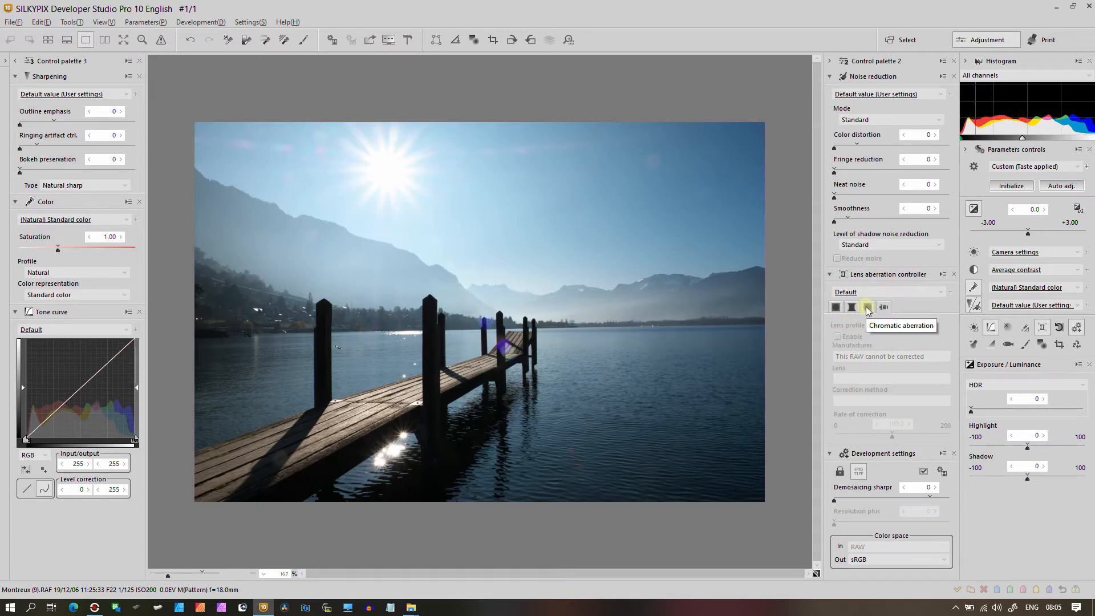
{"action": "left_click", "coordinate": [866, 307]}
{"action": "left_click", "coordinate": [836, 337]}
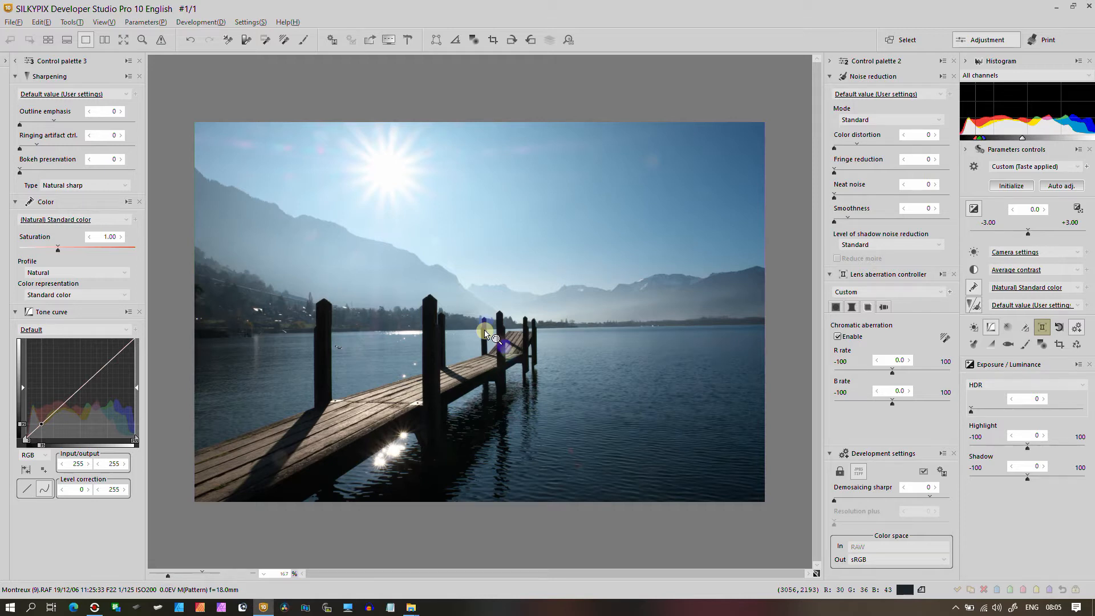
Step: Check the distortion correction options, and try the shading correction at angle 76 and amount 100 before disabling it
{"action": "left_click", "coordinate": [851, 307]}
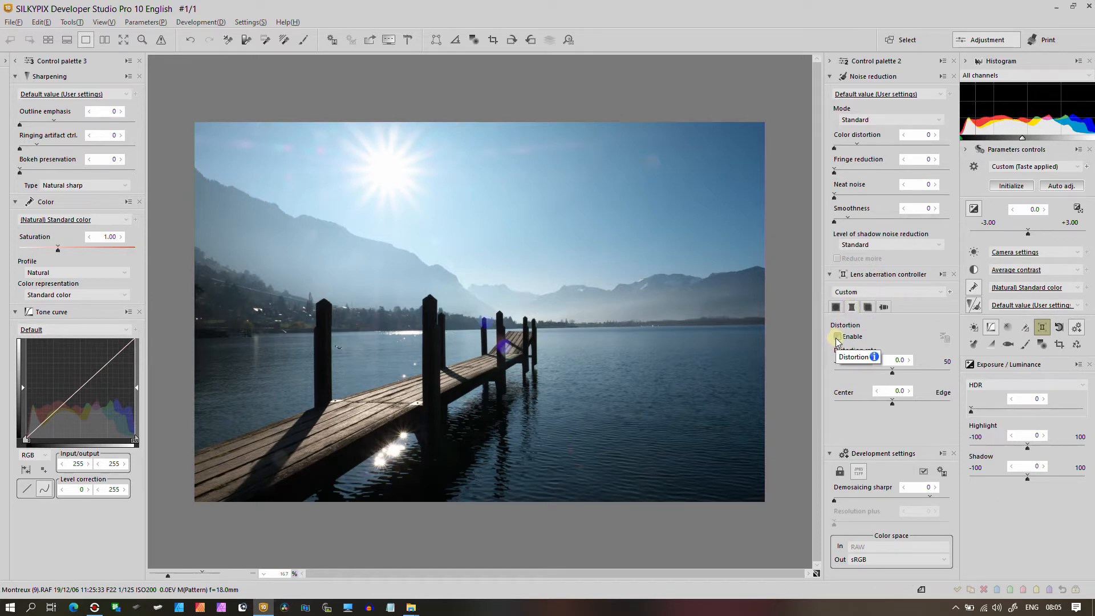
{"action": "left_click", "coordinate": [834, 308]}
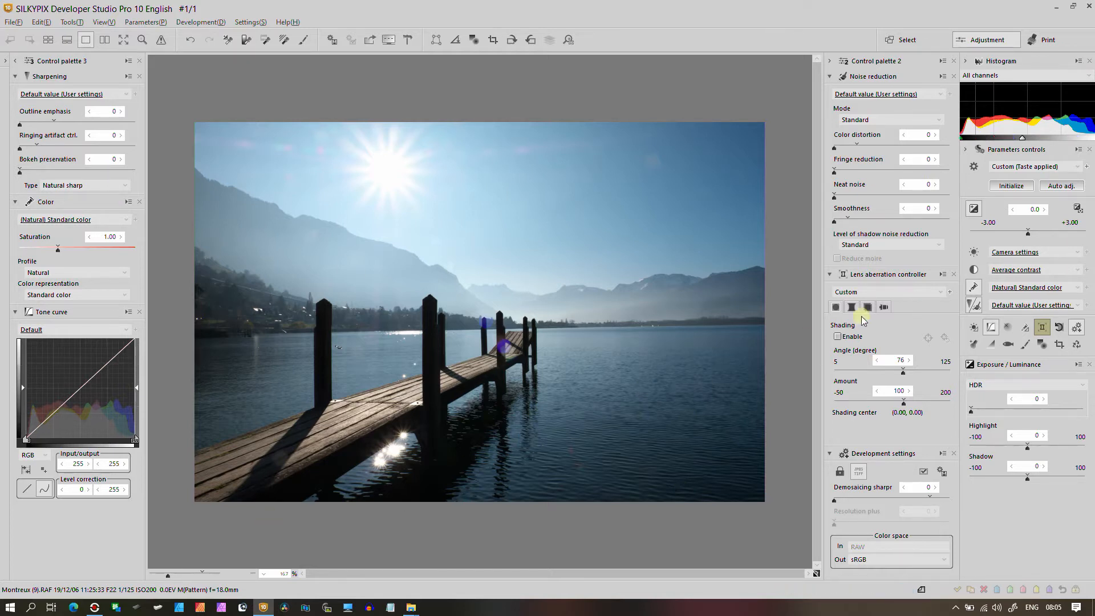
{"action": "left_click", "coordinate": [837, 337]}
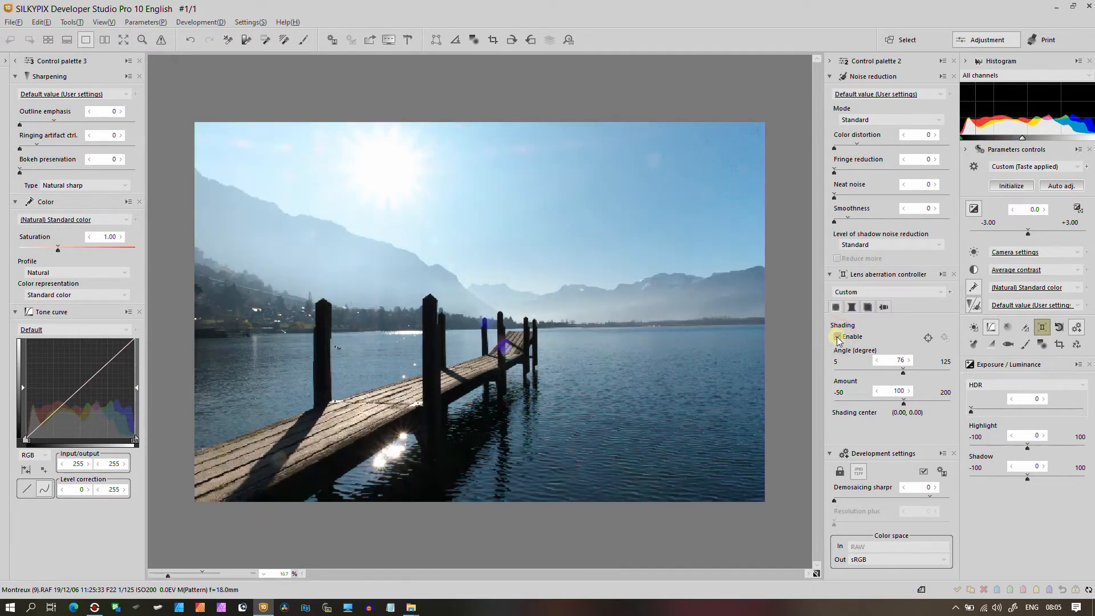
{"action": "left_click", "coordinate": [837, 337]}
{"action": "left_click", "coordinate": [837, 337]}
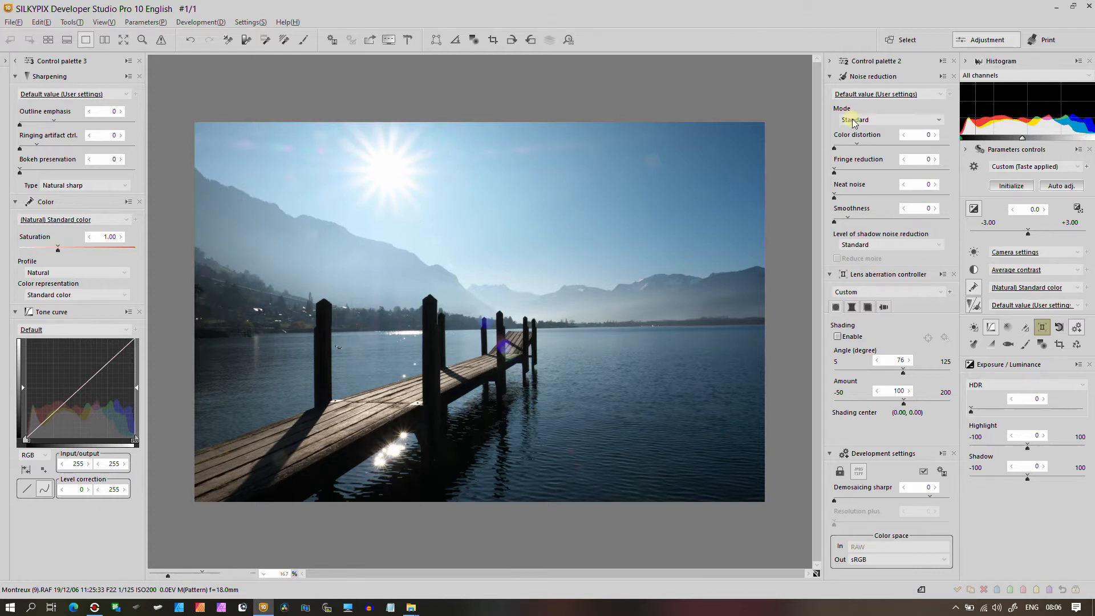
Step: Review the photo's white balance settings, including the color temperature
{"action": "left_click", "coordinate": [973, 251]}
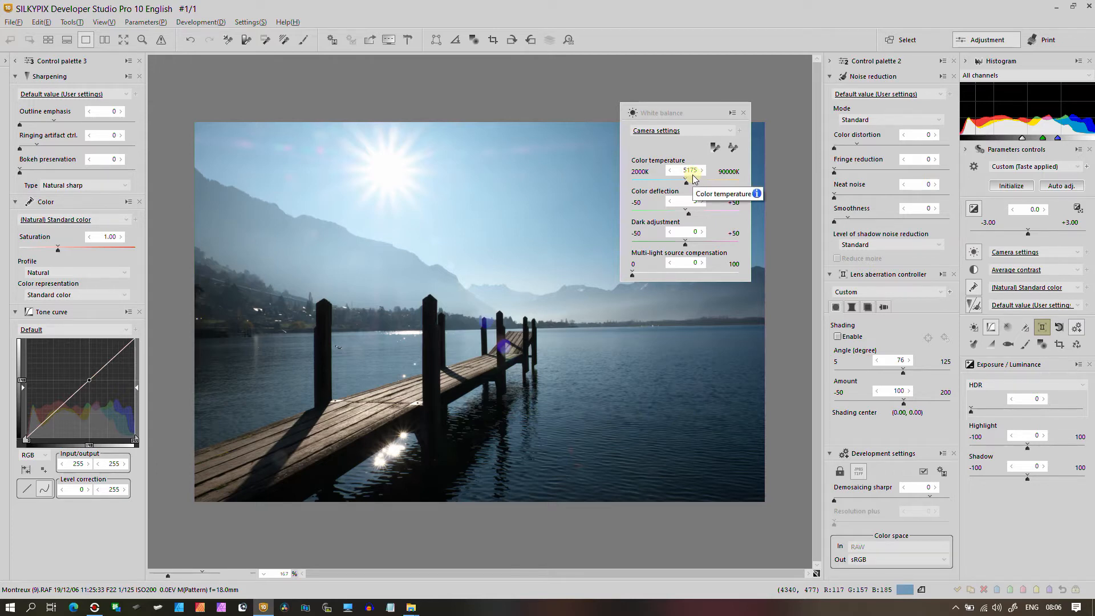
{"action": "left_click", "coordinate": [742, 114]}
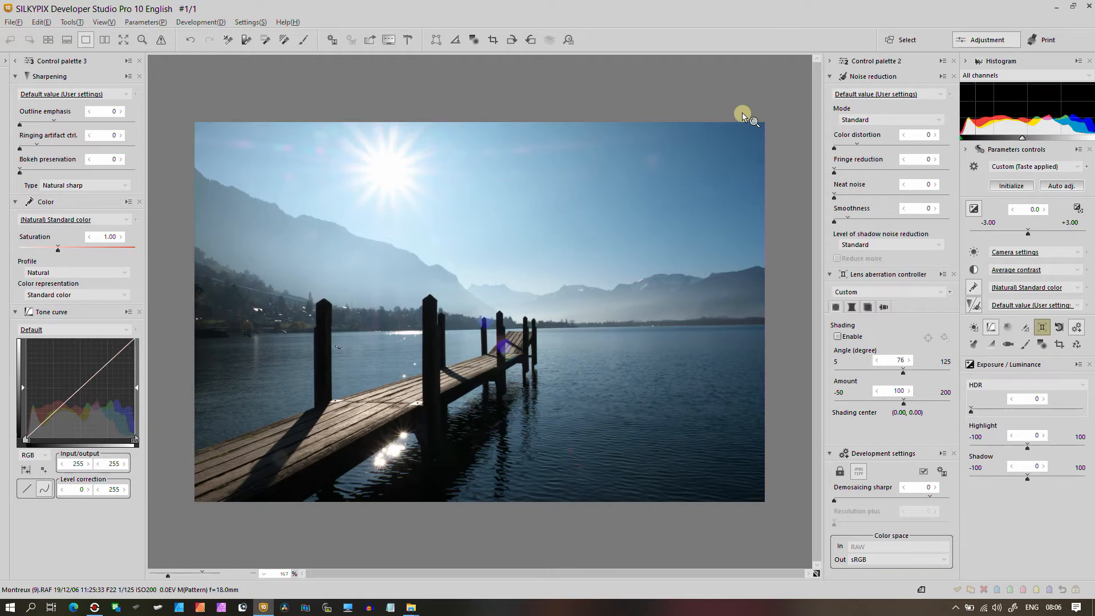
Step: Convert the photo to black and white using the FILM SIMULATION color profile with the ACROS color representation
{"action": "left_click", "coordinate": [43, 273]}
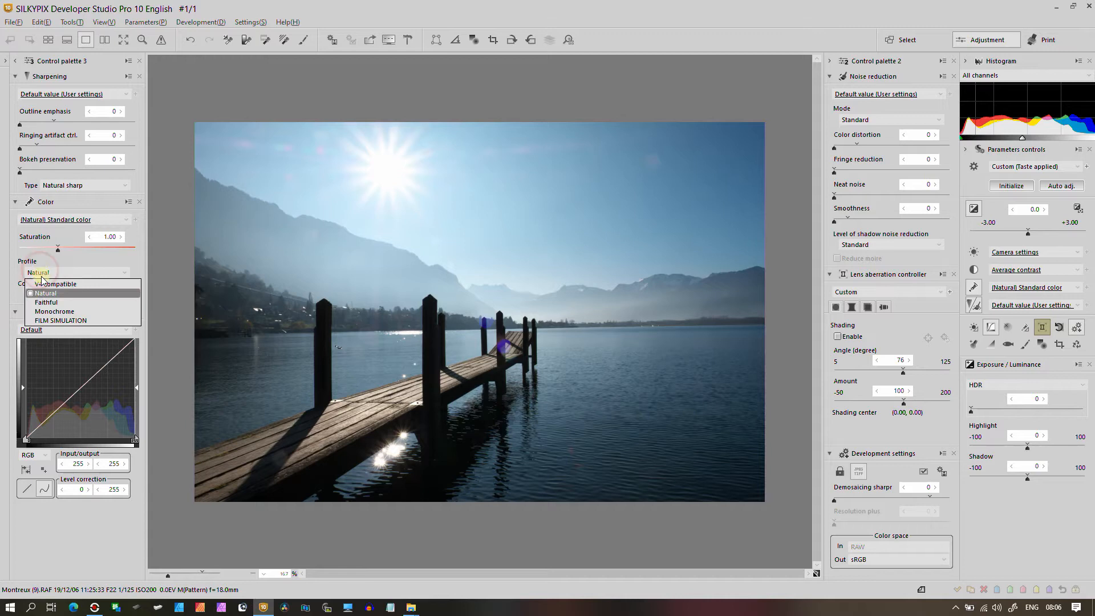
{"action": "left_click", "coordinate": [49, 321]}
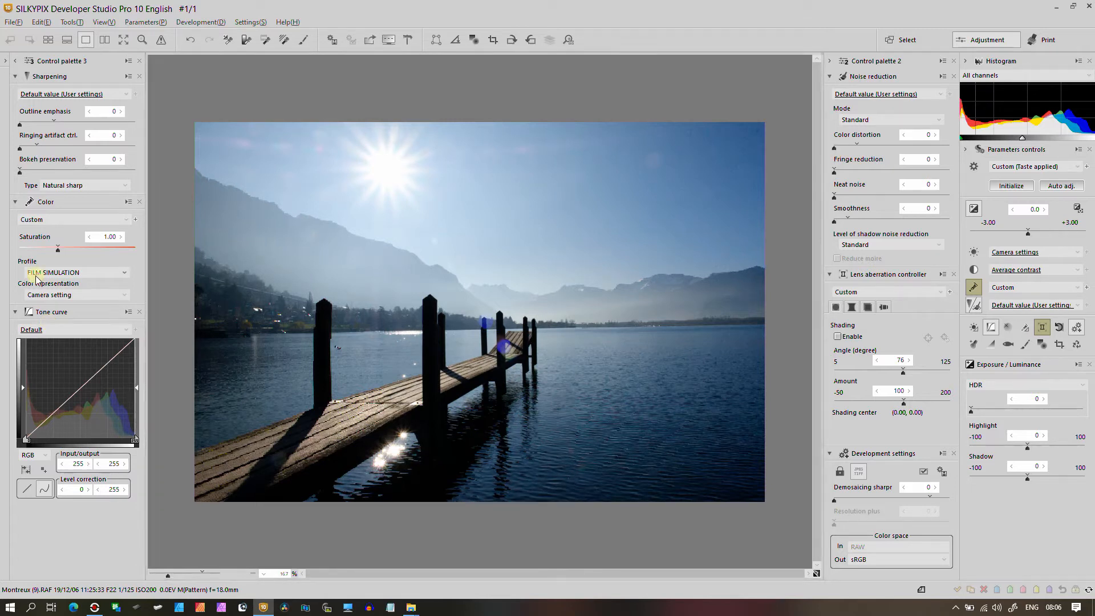
{"action": "left_click", "coordinate": [47, 296]}
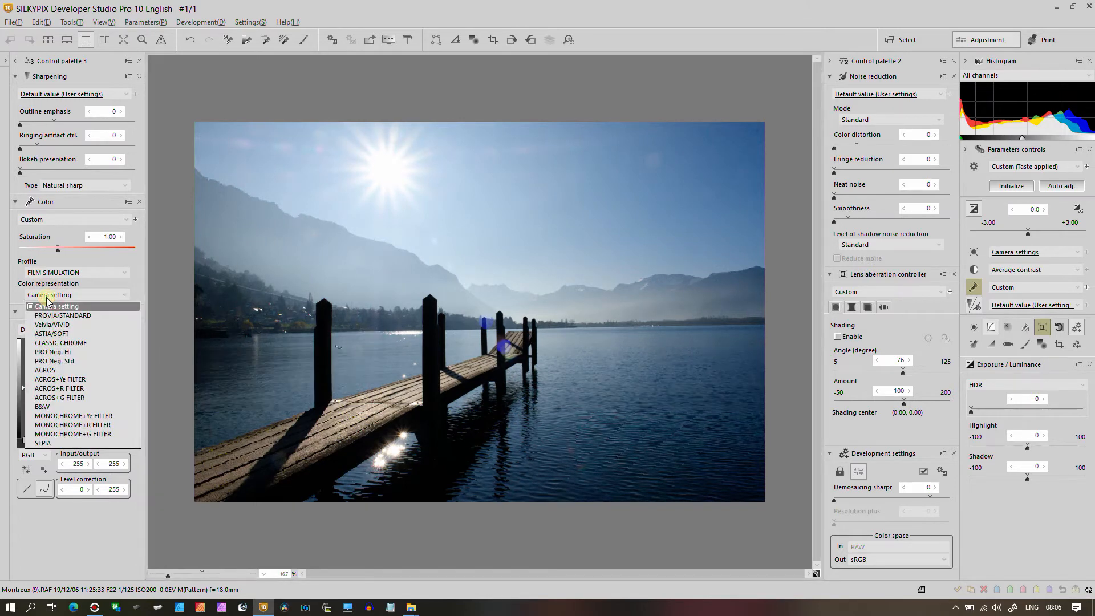
{"action": "left_click", "coordinate": [48, 370]}
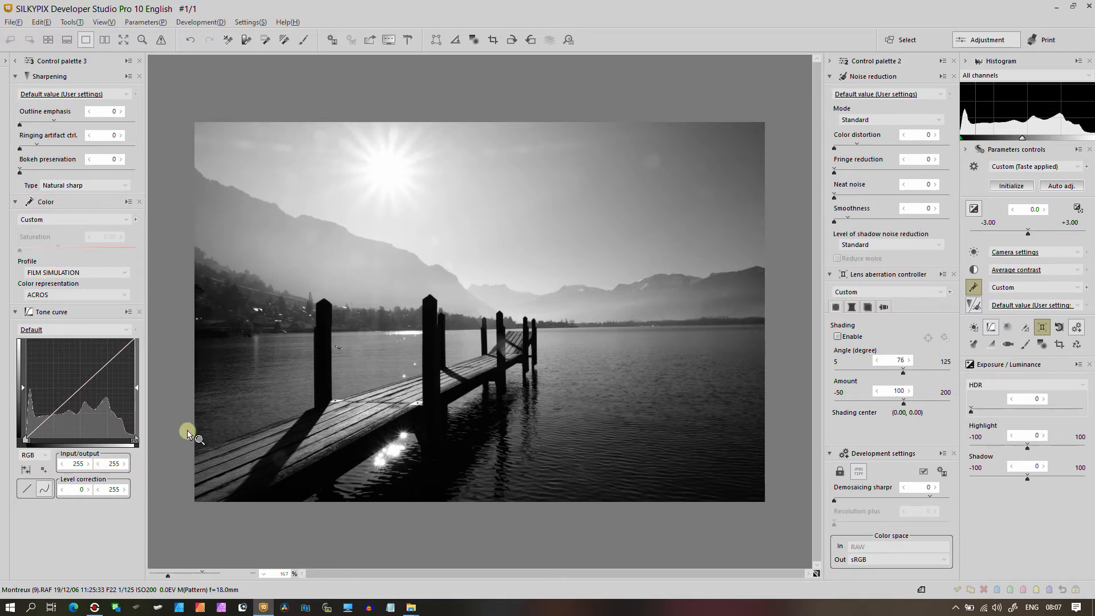
{"action": "left_click", "coordinate": [43, 272]}
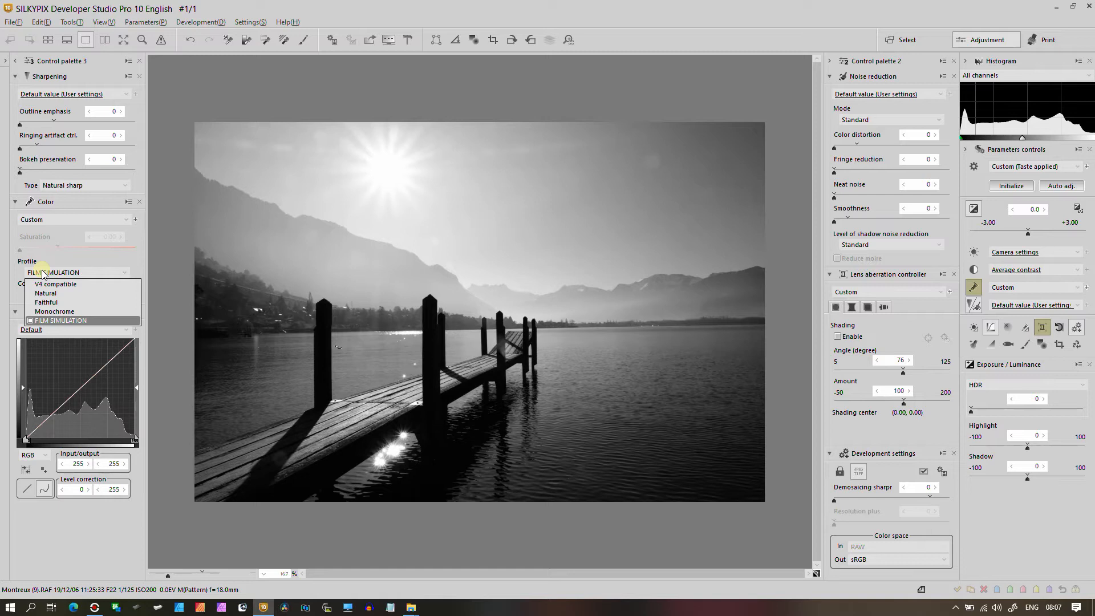
{"action": "left_click", "coordinate": [44, 272]}
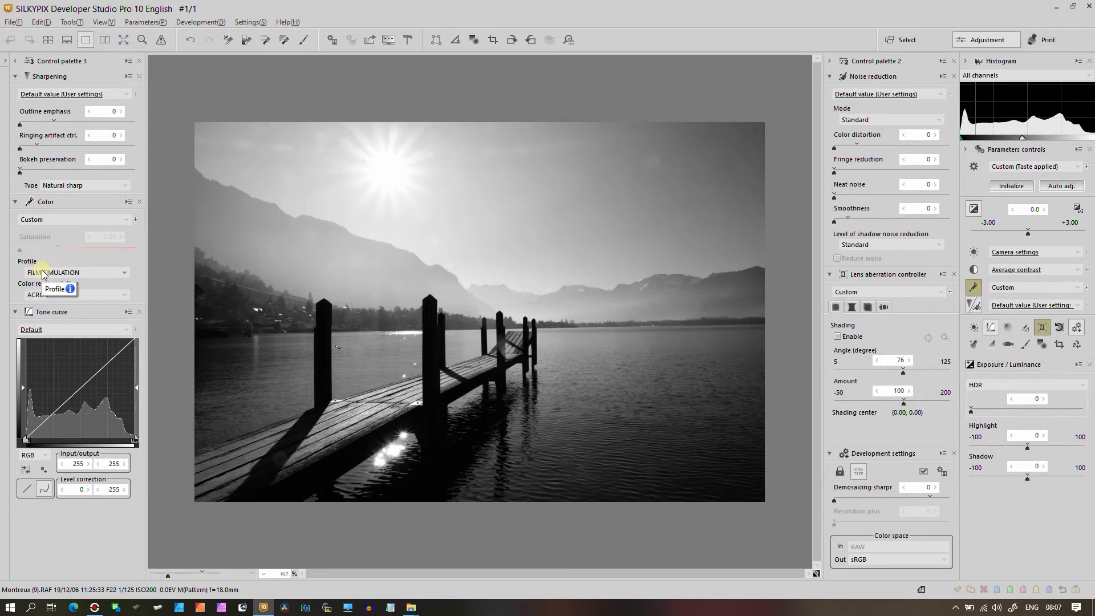
Step: Apply the Default sharpening and noise reduction preset and set the demosaicing sharpness to 83
{"action": "left_click", "coordinate": [849, 95]}
{"action": "left_click", "coordinate": [849, 110]}
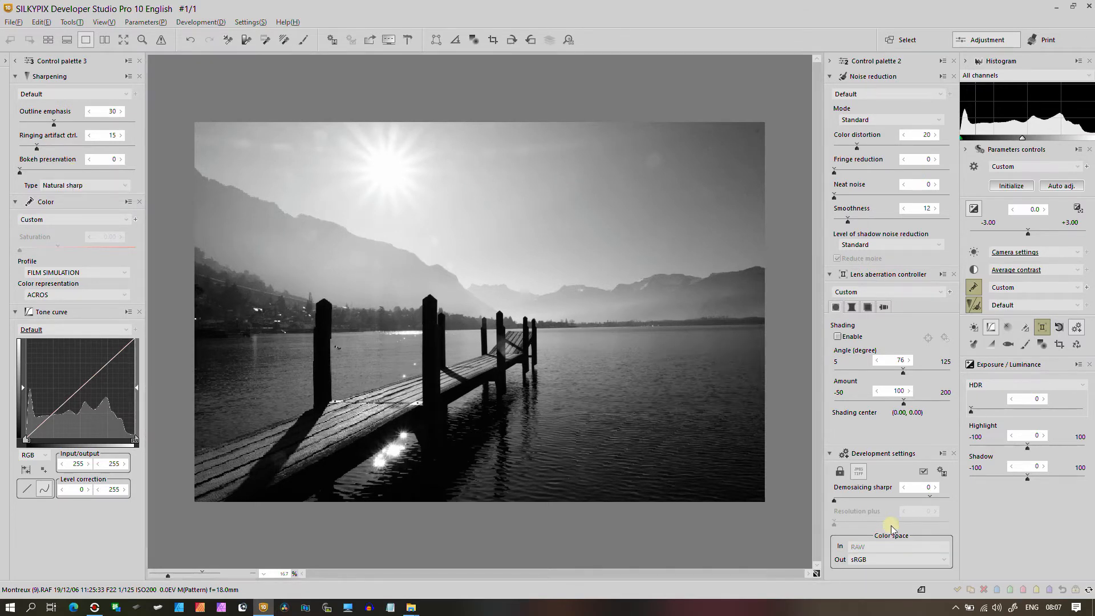
{"action": "left_click", "coordinate": [930, 498]}
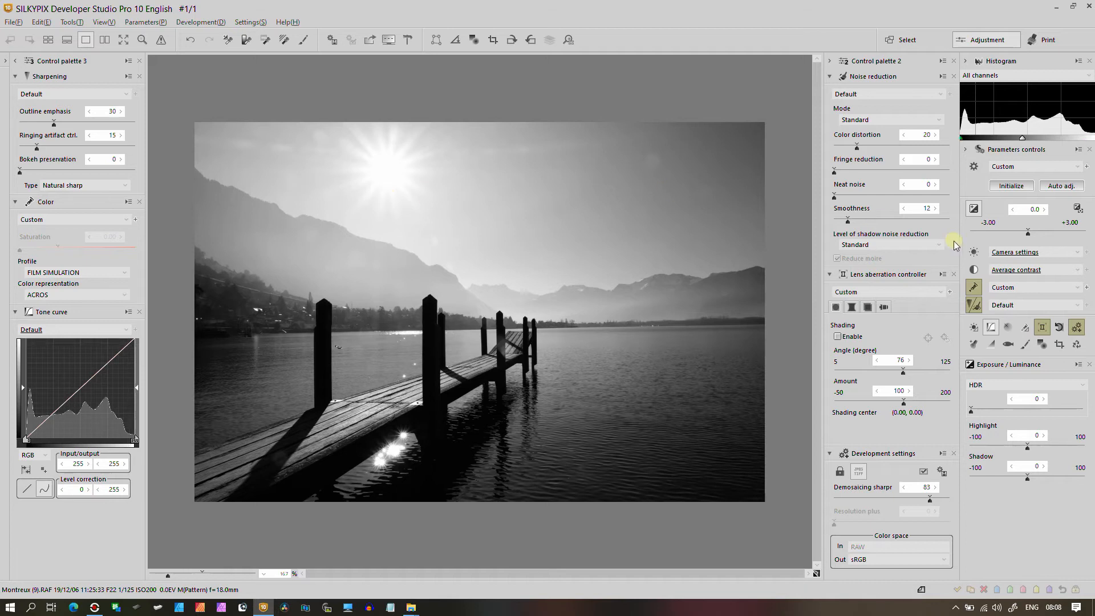
Step: Add a circular partial correction filter around the sun and extend it upward past the photo's edge
{"action": "left_click", "coordinate": [1046, 348]}
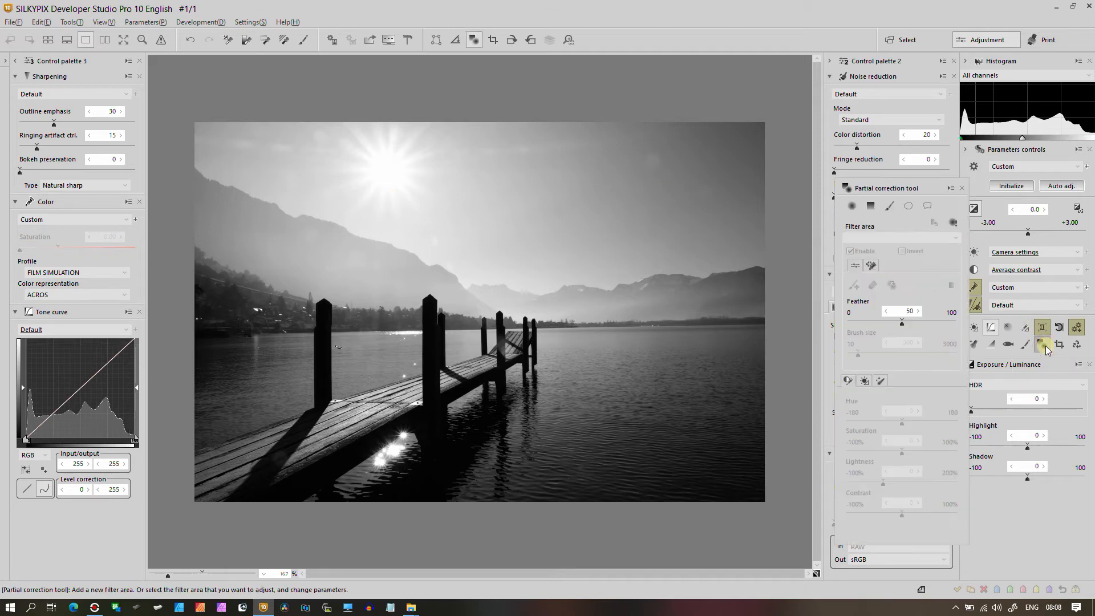
{"action": "left_click", "coordinate": [853, 206]}
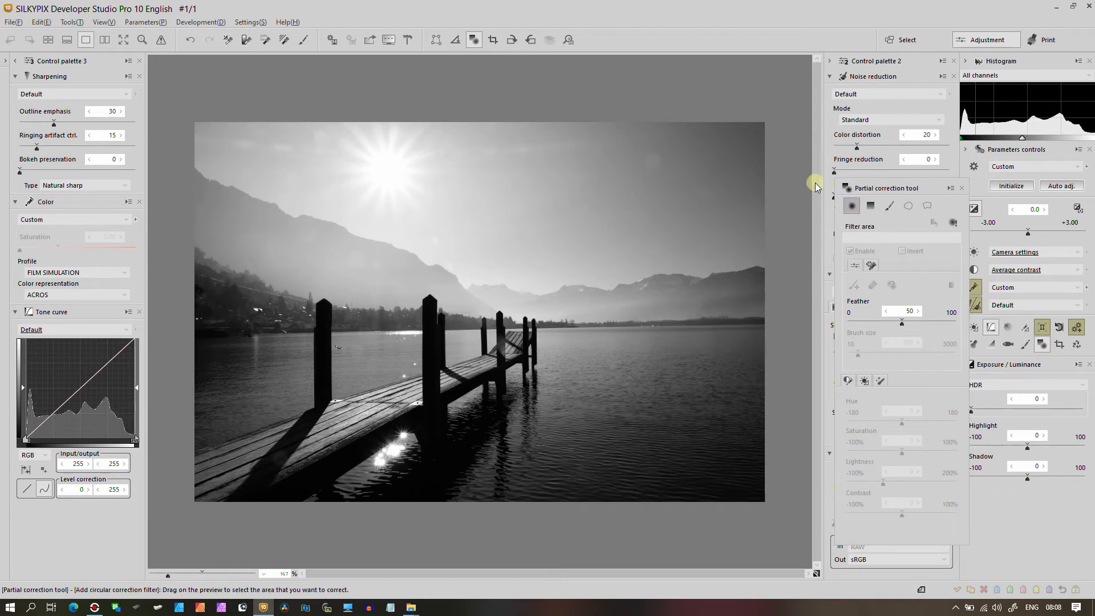
{"action": "left_click_drag", "start_coordinate": [445, 136], "coordinate": [313, 244]}
{"action": "left_click_drag", "start_coordinate": [379, 128], "coordinate": [379, 115]}
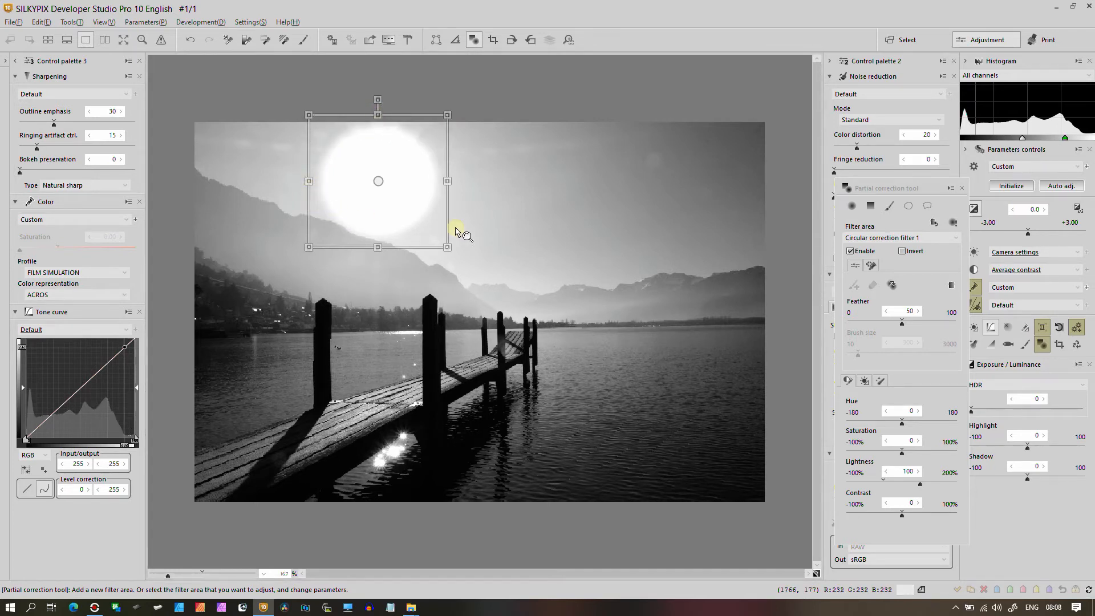
Step: Set the circular filter's feather to 85 and its lightness to -7, and close the partial correction tool
{"action": "left_click_drag", "start_coordinate": [932, 327], "coordinate": [939, 323]}
{"action": "left_click", "coordinate": [882, 483]}
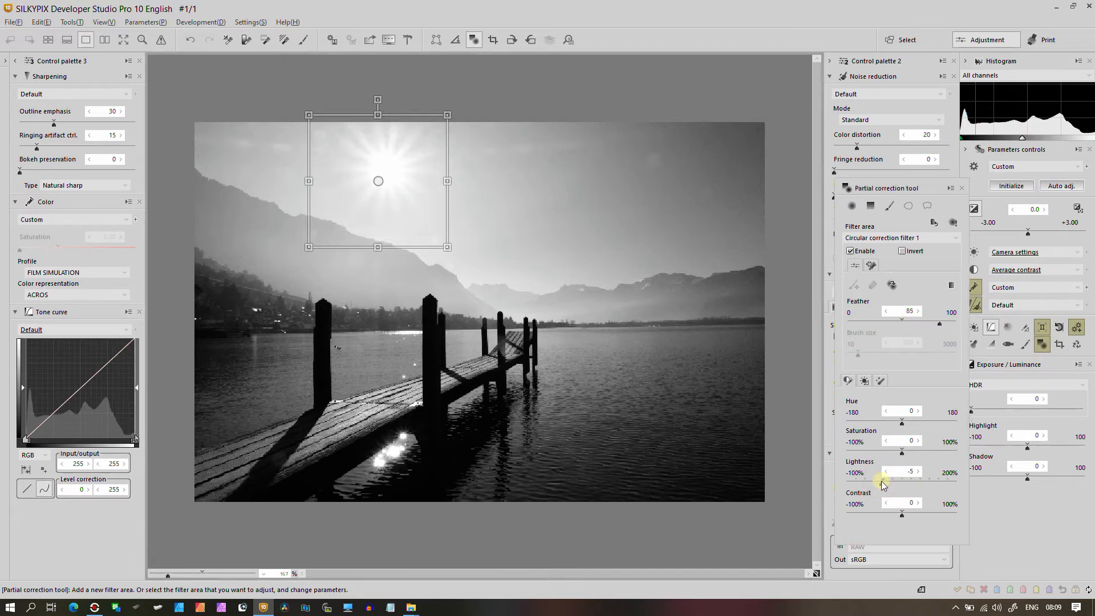
{"action": "left_click", "coordinate": [882, 484]}
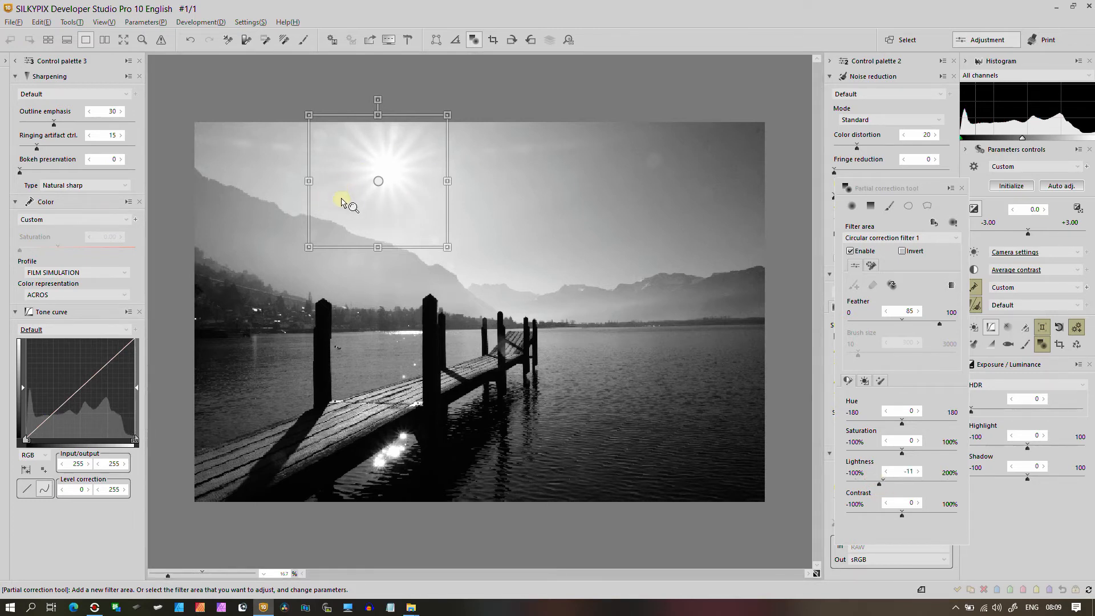
{"action": "left_click", "coordinate": [918, 472]}
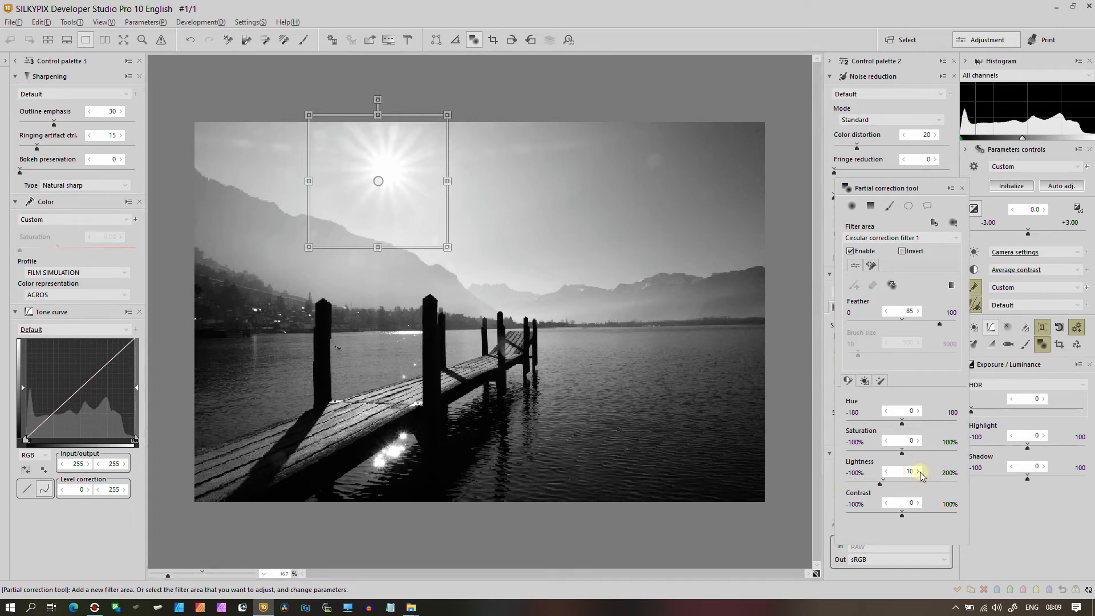
{"action": "left_click", "coordinate": [918, 473]}
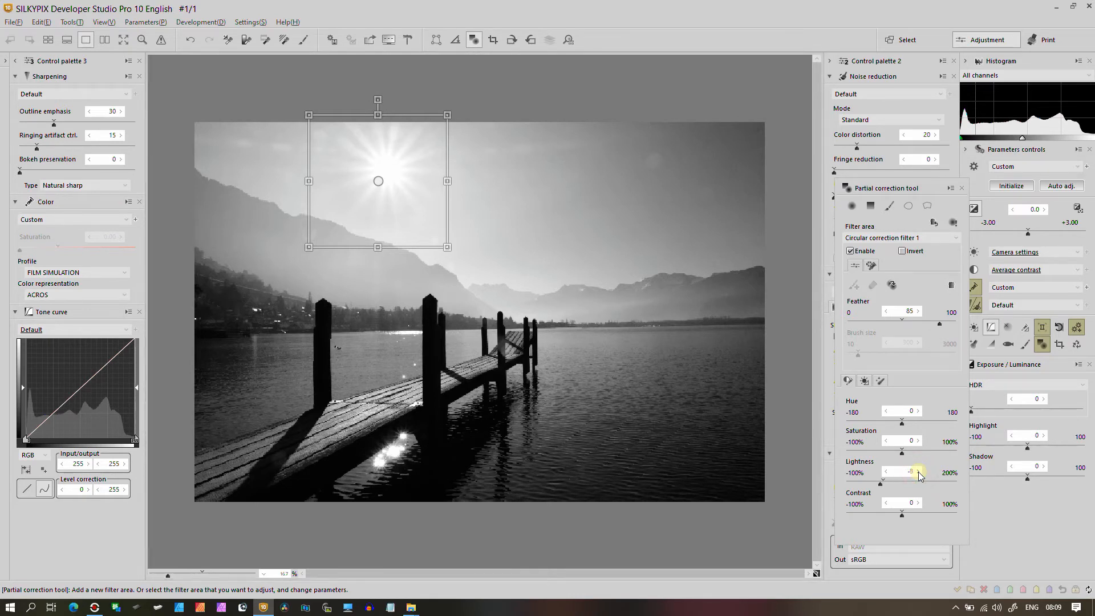
{"action": "left_click", "coordinate": [919, 472]}
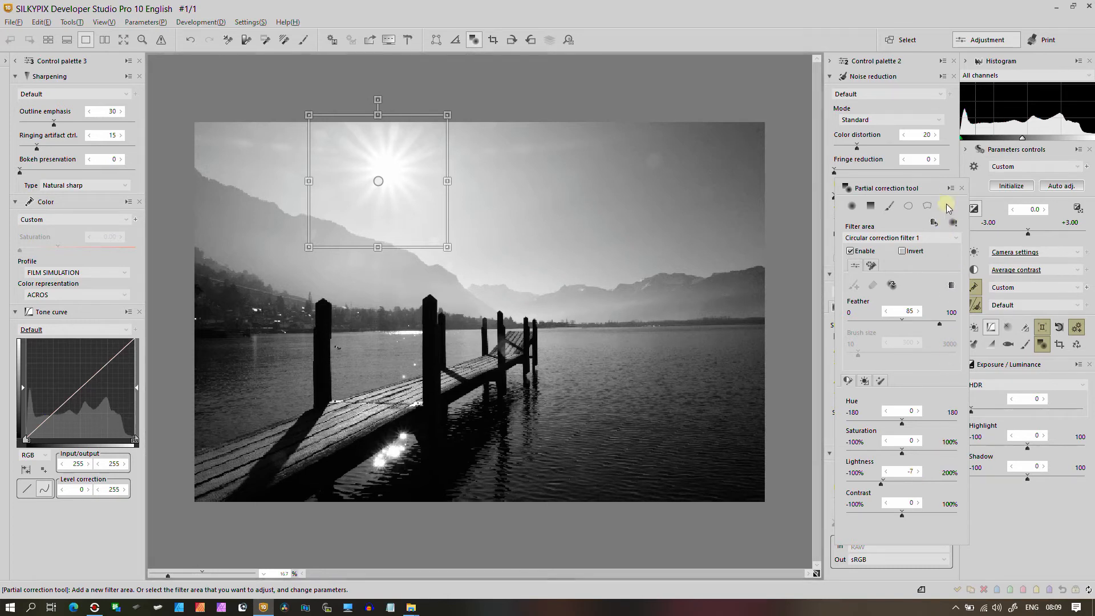
{"action": "left_click", "coordinate": [961, 190]}
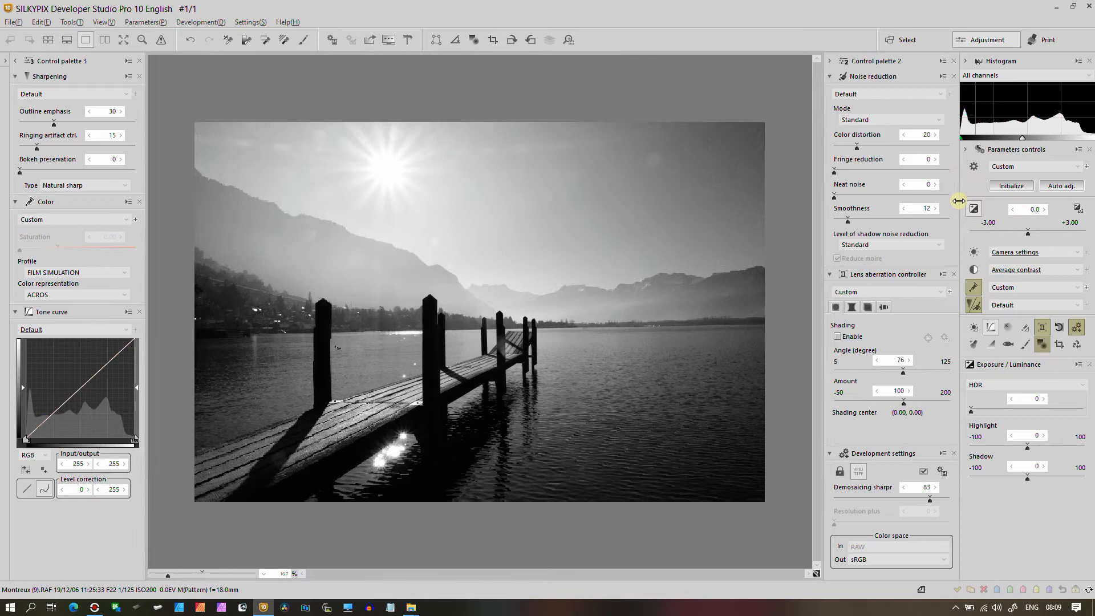
Step: Reopen the partial correction tool and set the sun filter's lightness to -5
{"action": "left_click", "coordinate": [1042, 345]}
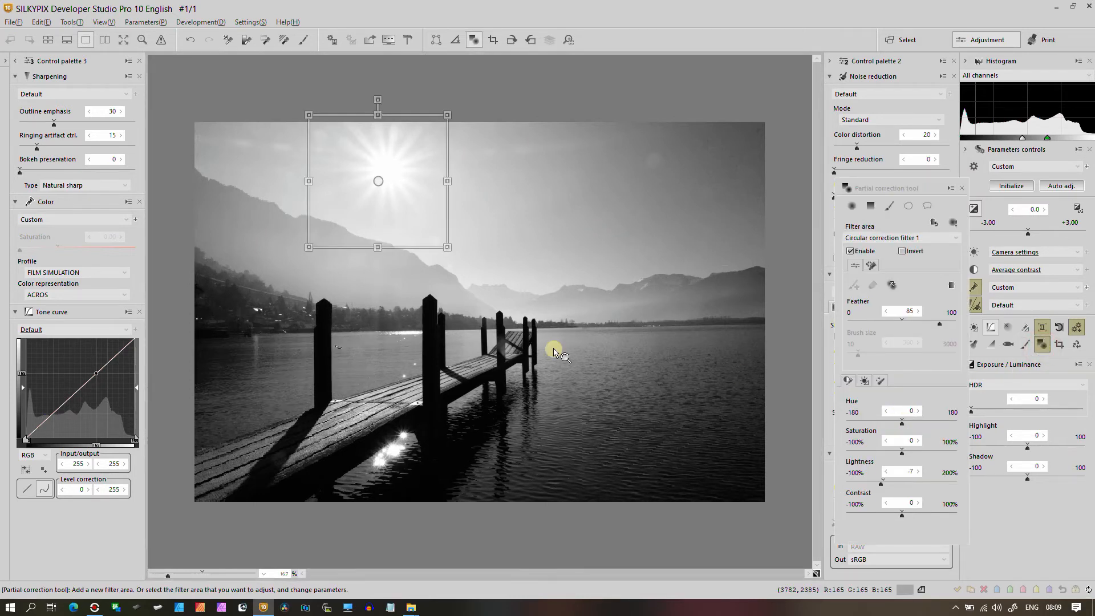
{"action": "left_click", "coordinate": [918, 472]}
{"action": "left_click", "coordinate": [917, 472]}
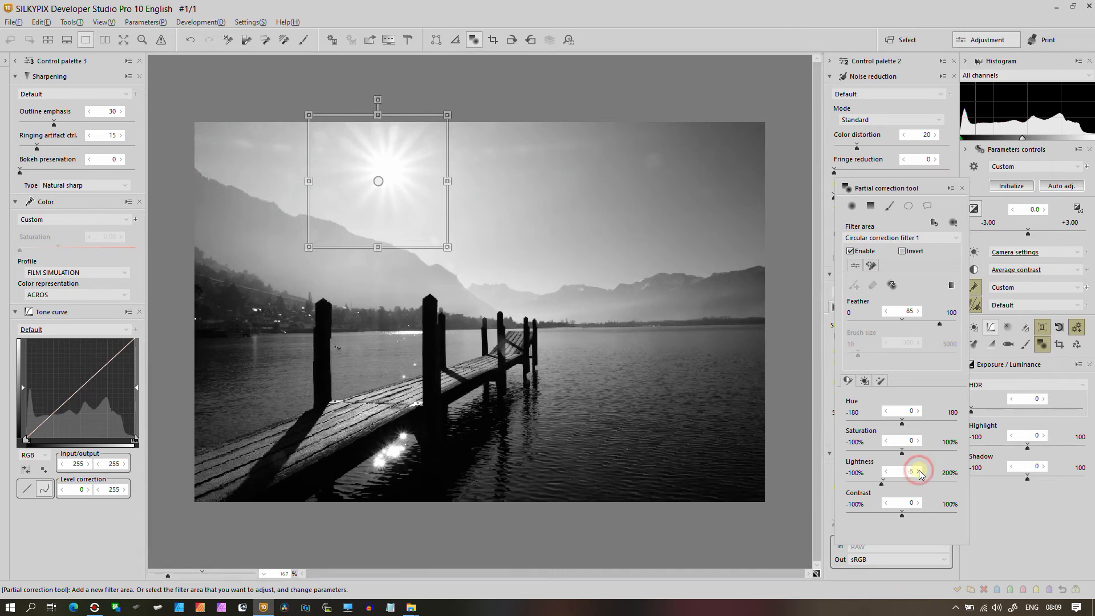
{"action": "left_click", "coordinate": [961, 188]}
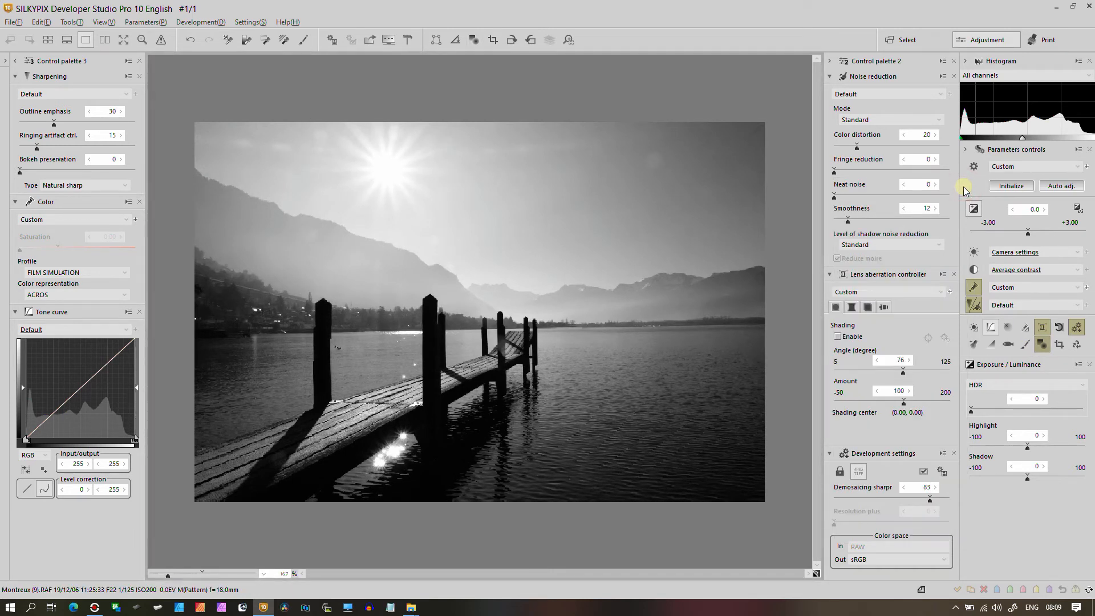
Step: Change the exposure's luminance mode to Color Burn HDR and set its amount to 14
{"action": "left_click", "coordinate": [971, 210]}
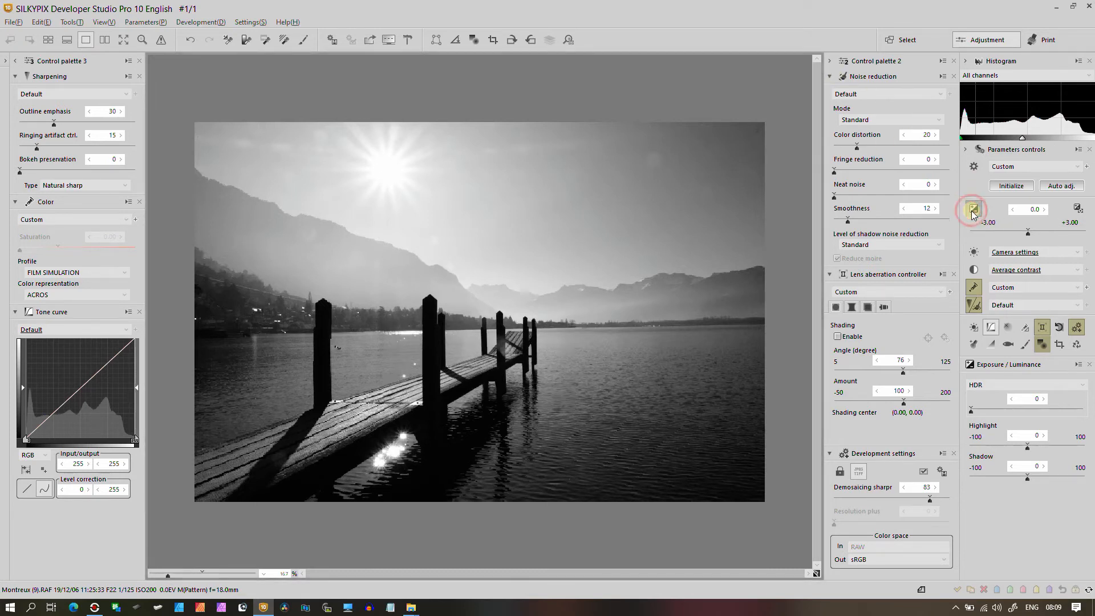
{"action": "left_click", "coordinate": [980, 386]}
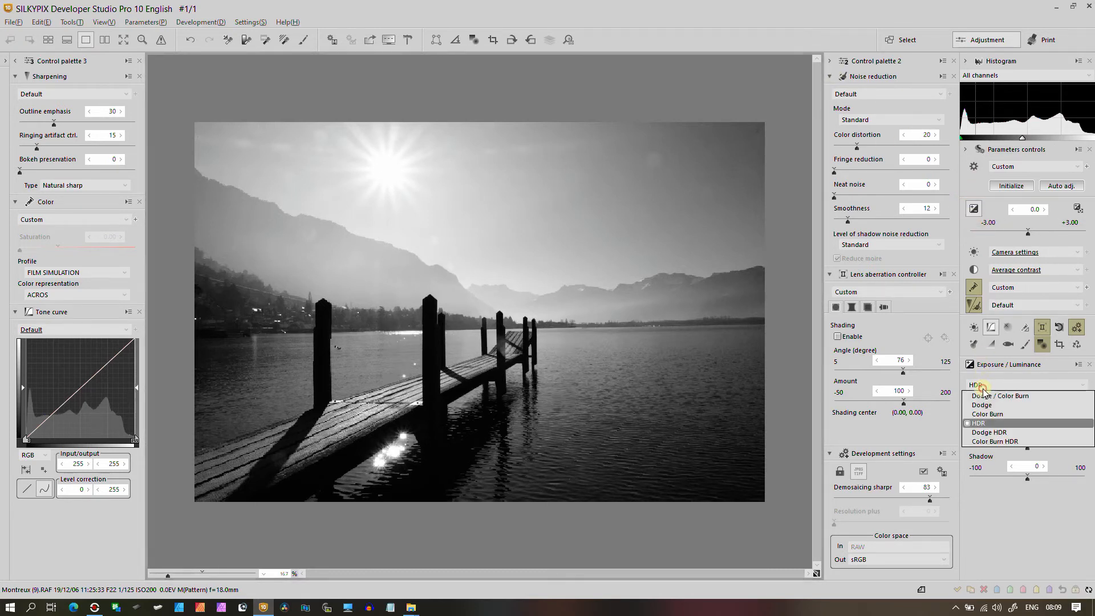
{"action": "left_click", "coordinate": [980, 442]}
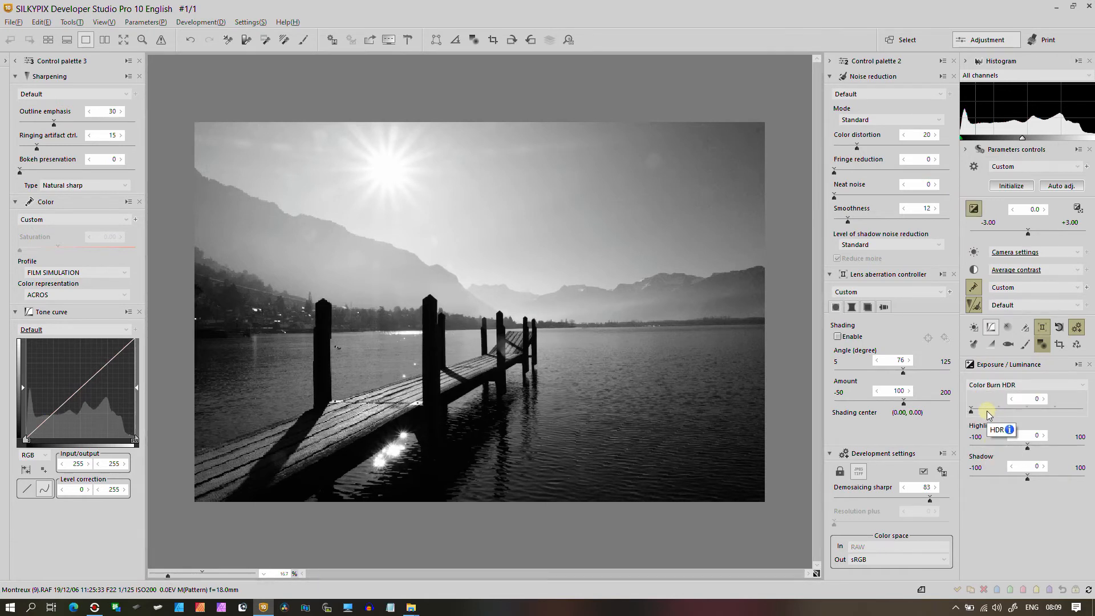
{"action": "left_click_drag", "start_coordinate": [988, 413], "coordinate": [992, 415]}
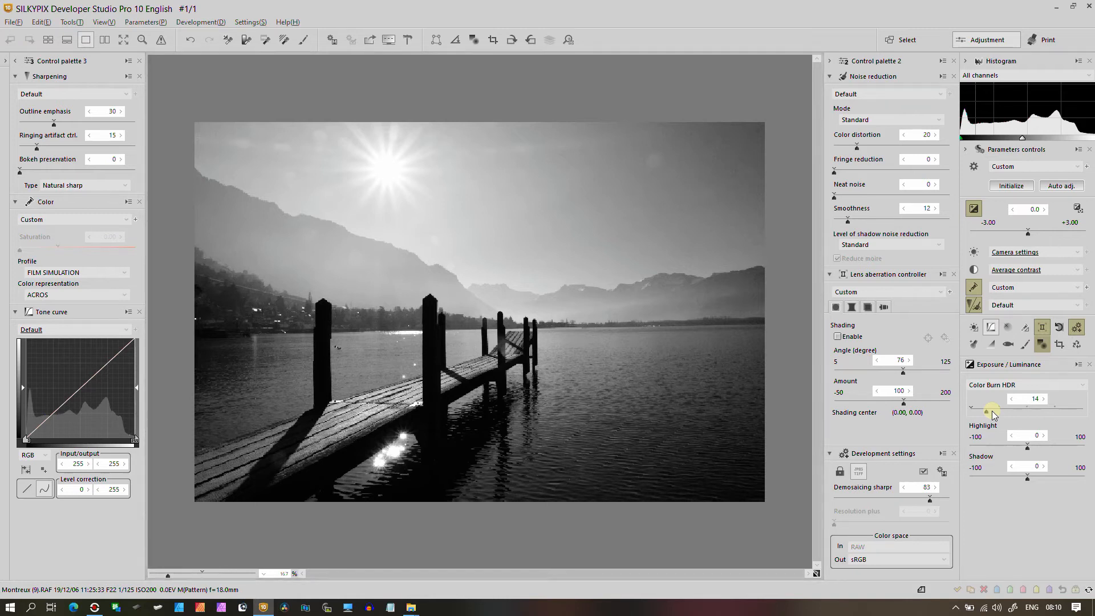
Step: Set Dehaze to 9 in the tone settings
{"action": "left_click", "coordinate": [973, 269]}
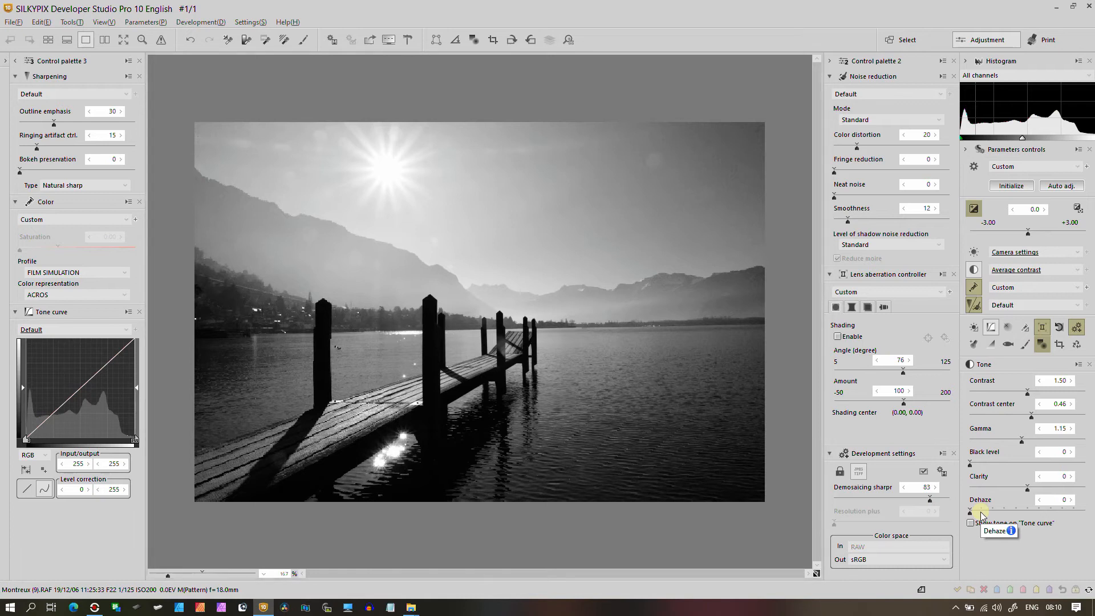
{"action": "left_click", "coordinate": [980, 511]}
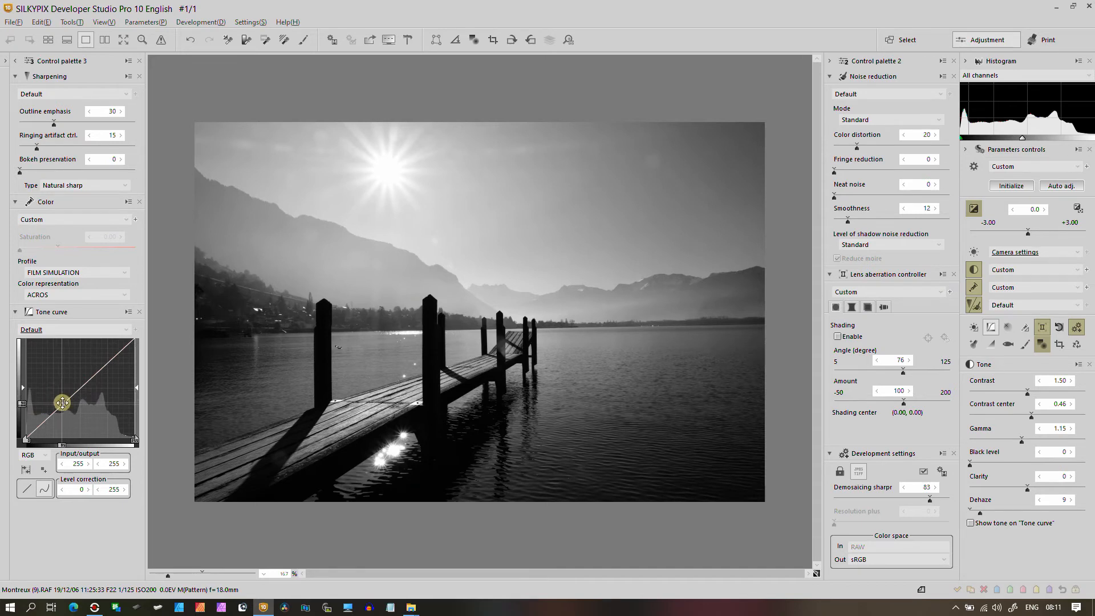
Step: Shape the RGB tone curve with a shadow point lifted from input 83 to output 99 and a highlight point at 157/157
{"action": "left_click_drag", "start_coordinate": [62, 403], "coordinate": [62, 398]}
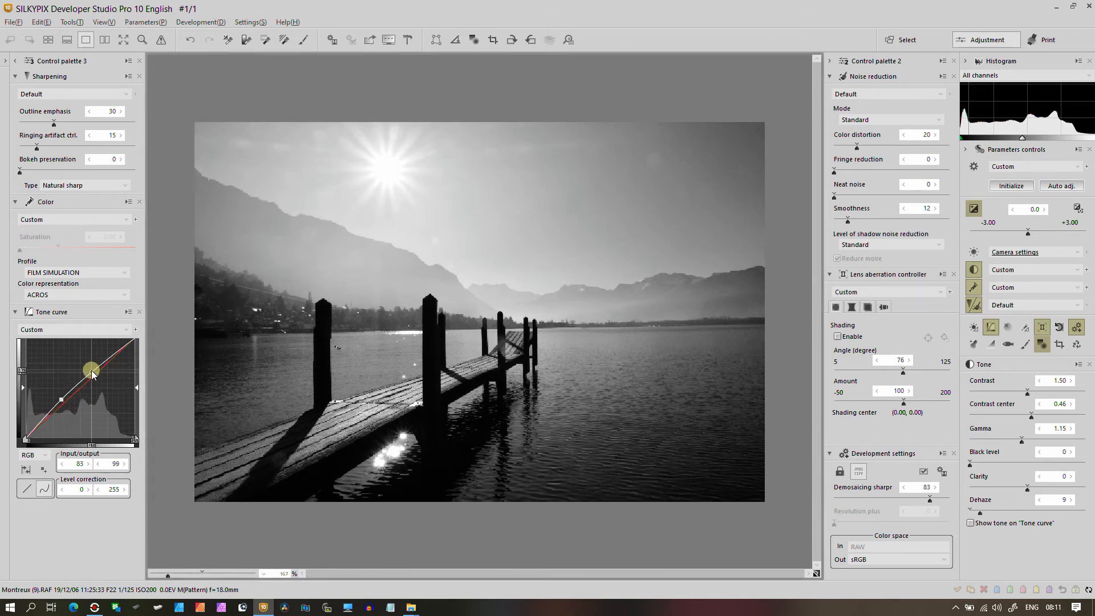
{"action": "left_click_drag", "start_coordinate": [92, 371], "coordinate": [93, 376]}
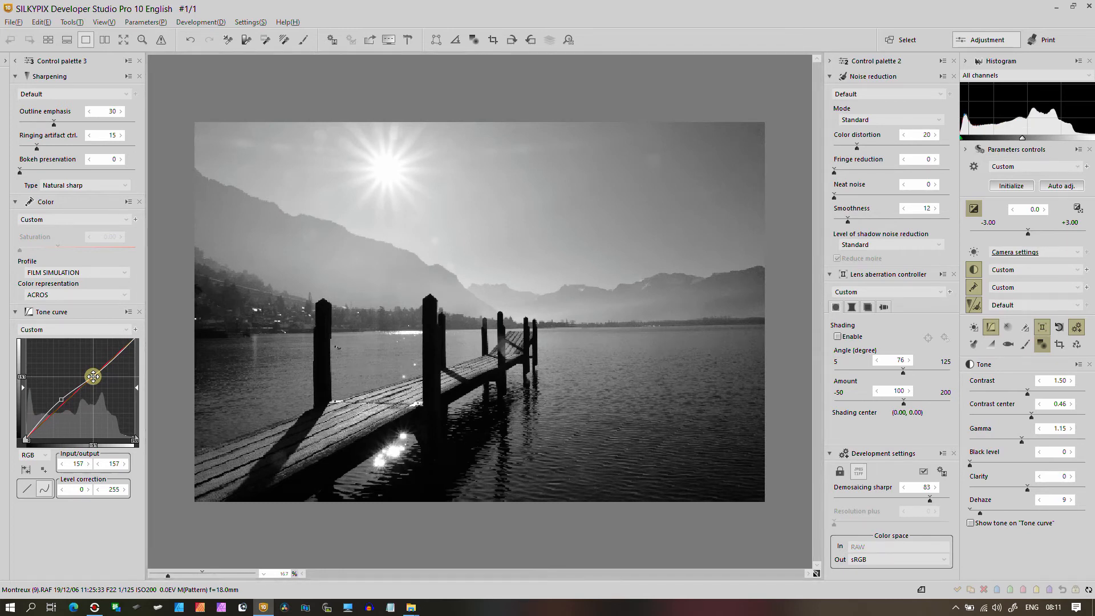
Step: Send the developed photo to Affinity Photo as a TIFF and close SILKYPIX Developer Studio Pro 10
{"action": "left_click", "coordinate": [370, 41]}
{"action": "left_click", "coordinate": [370, 79]}
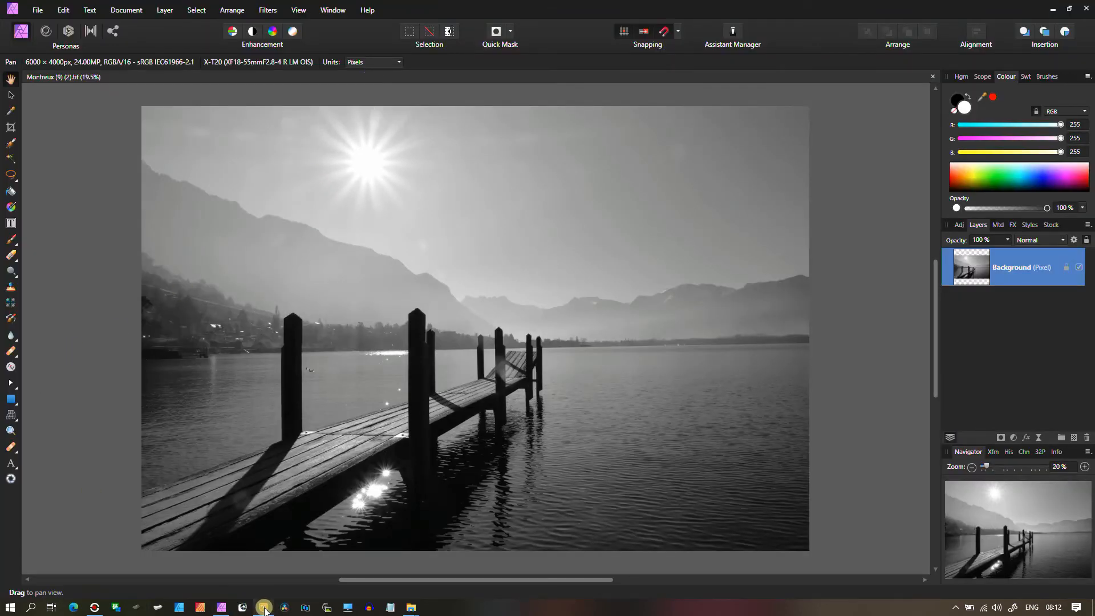
{"action": "left_click", "coordinate": [265, 610]}
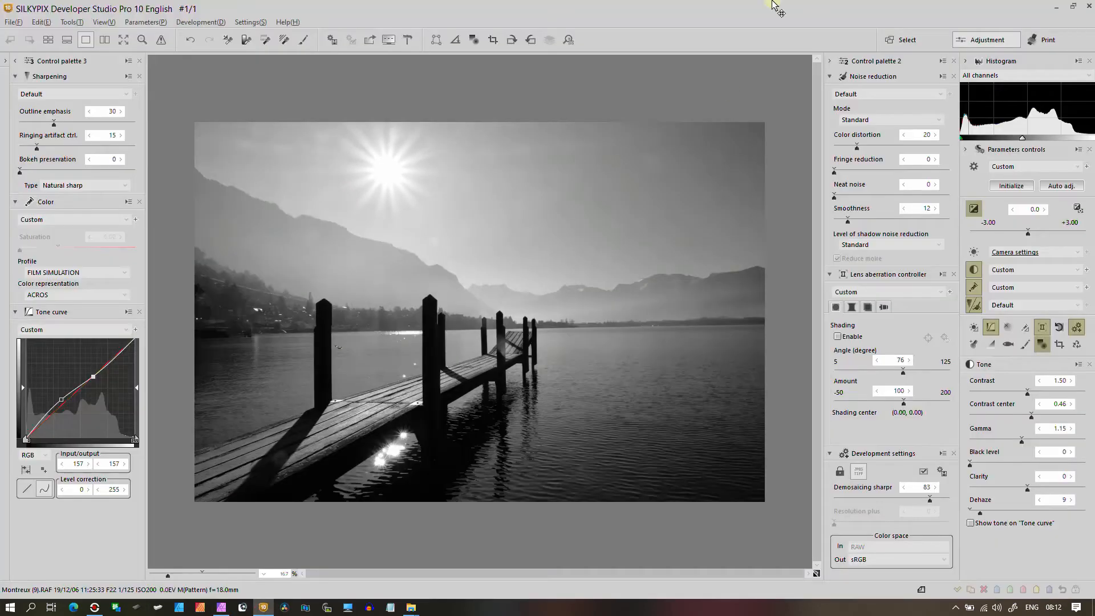
{"action": "left_click", "coordinate": [1088, 6]}
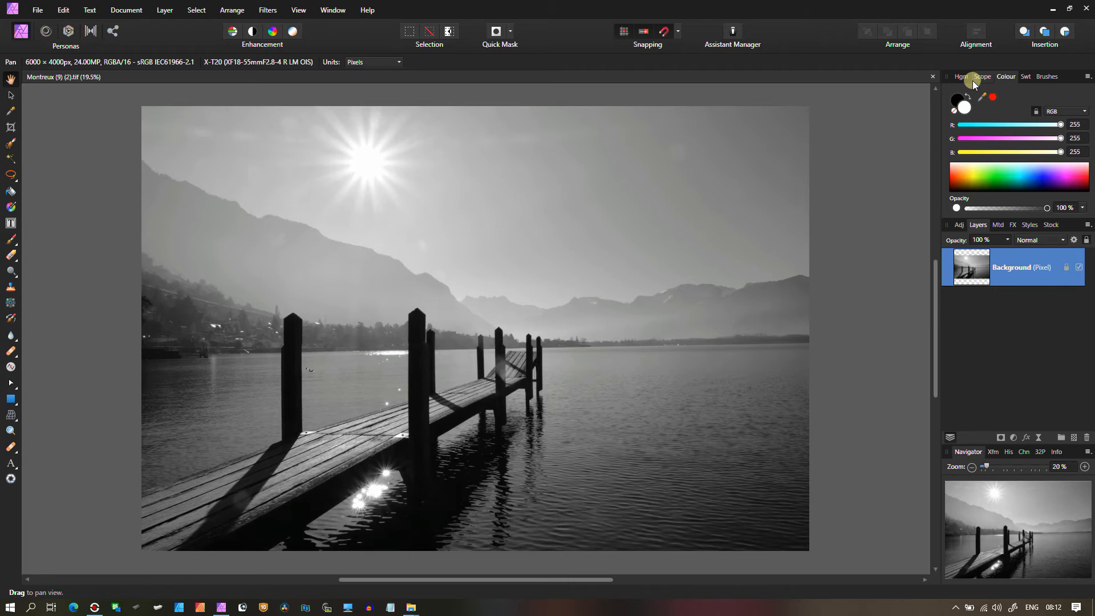
Step: Duplicate the Background layer twice and hide the two lower Background layers
{"action": "key", "text": "ctrl+j"}
{"action": "key", "text": "ctrl+j"}
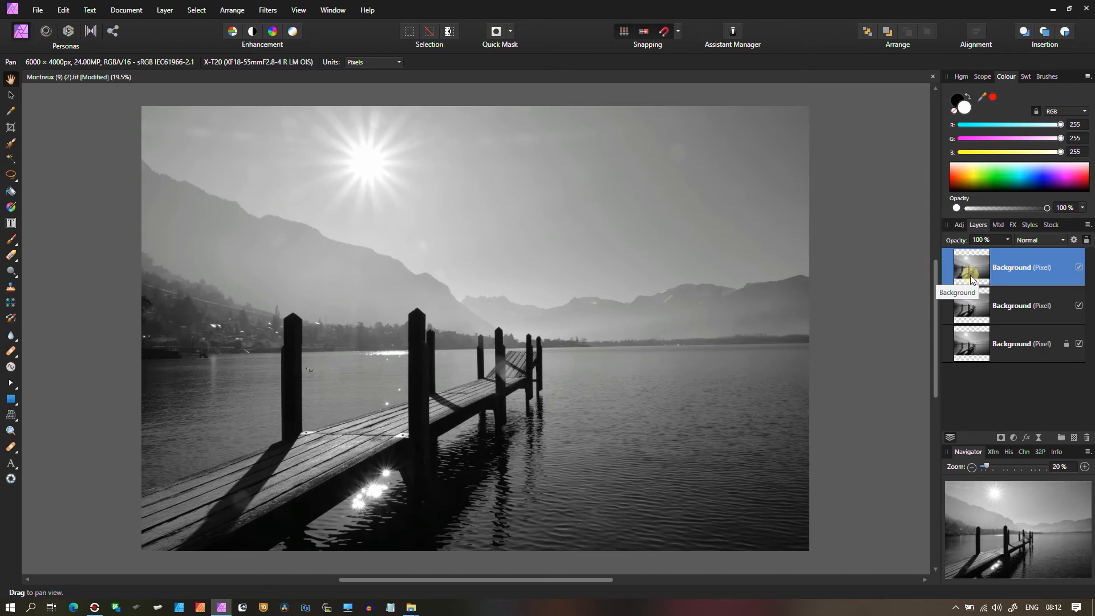
{"action": "left_click", "coordinate": [1078, 305]}
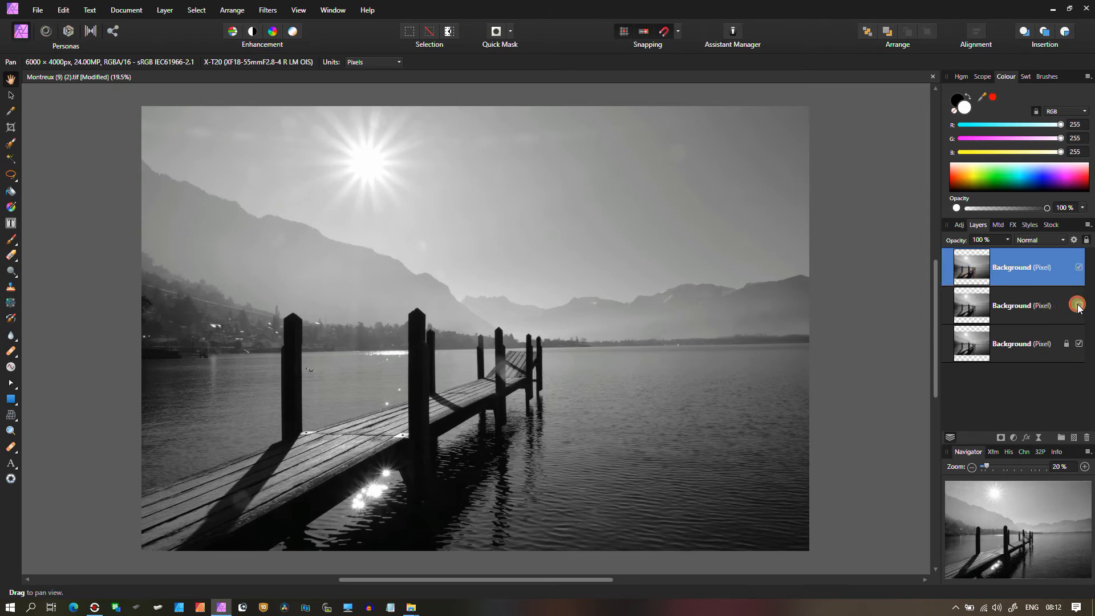
{"action": "left_click", "coordinate": [1078, 344]}
Step: Add a Curves adjustment above the visible Background layer and place its dialog clear of most of the photo
{"action": "left_click", "coordinate": [1016, 439]}
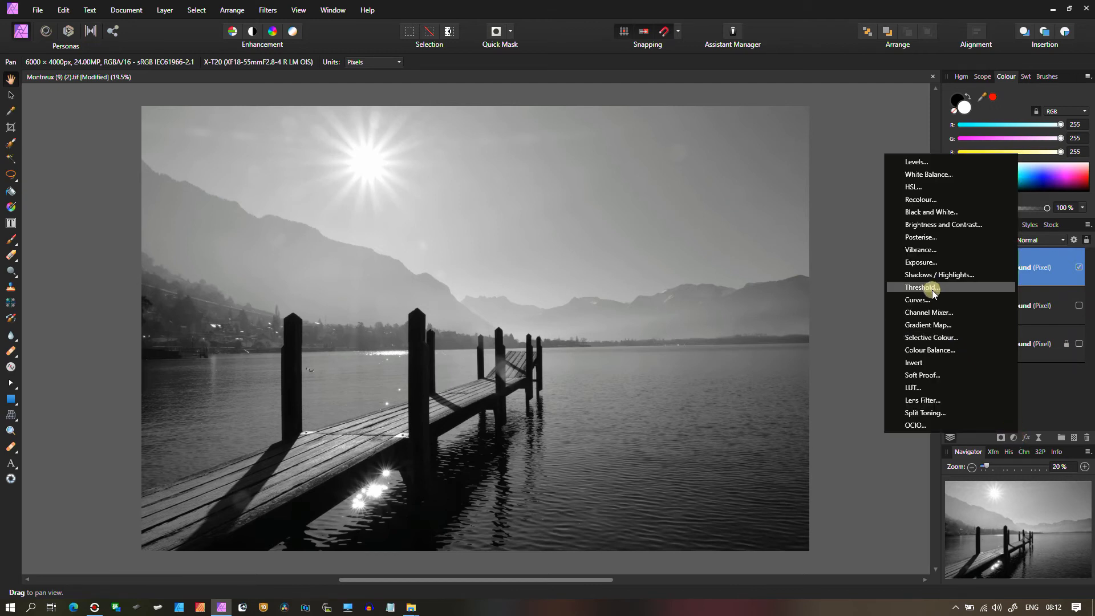
{"action": "left_click", "coordinate": [918, 300]}
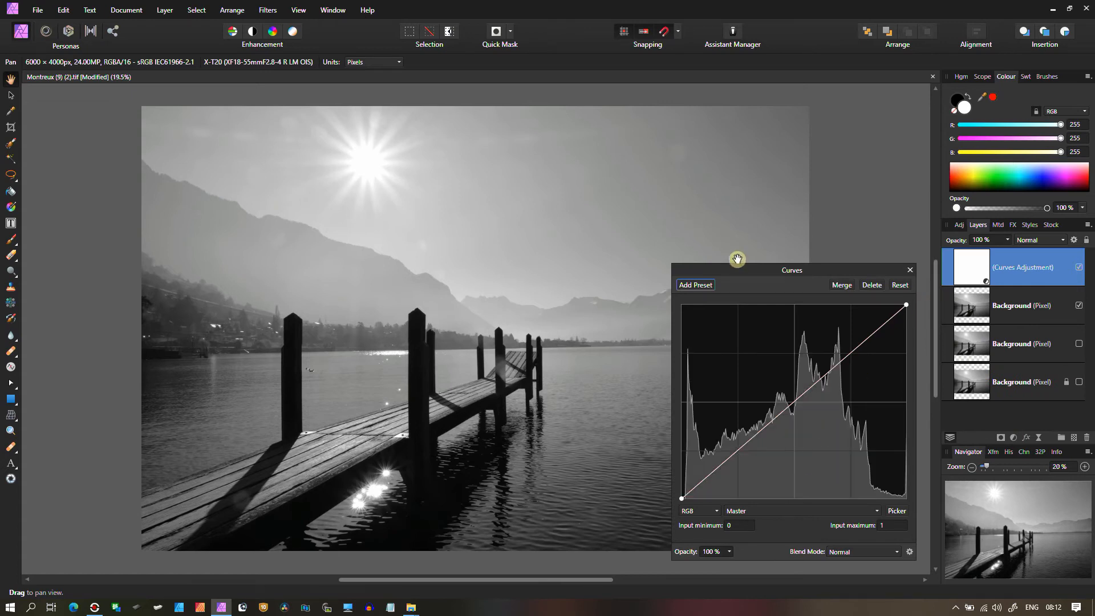
{"action": "left_click_drag", "start_coordinate": [756, 274], "coordinate": [812, 227]}
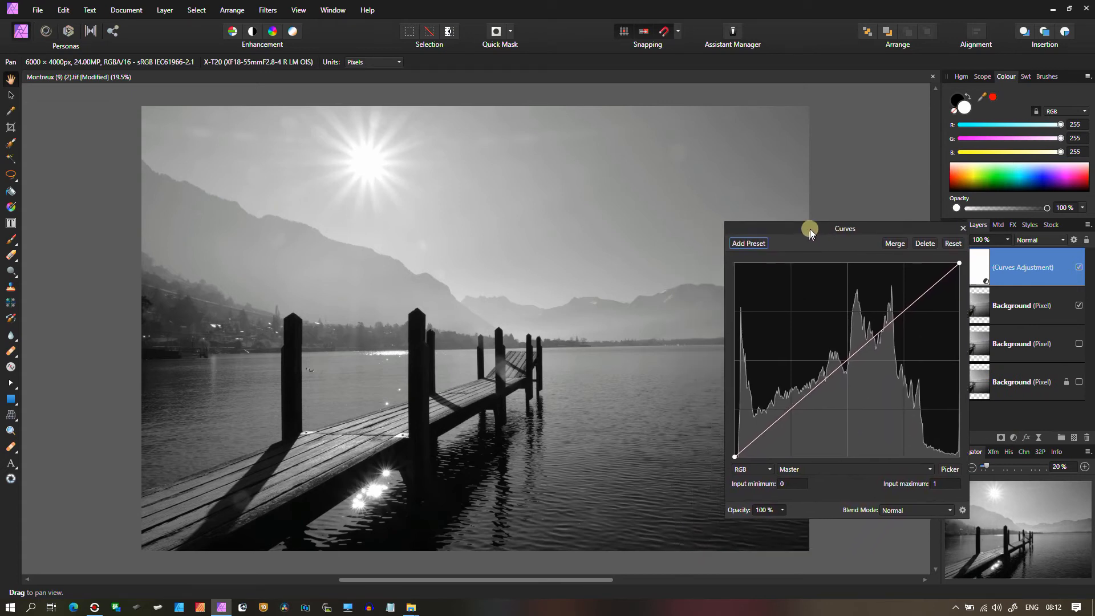
Step: Lift the shadows of the Red channel curve and anchor its lower midtones, midpoint and highlights close to the diagonal
{"action": "left_click", "coordinate": [801, 466]}
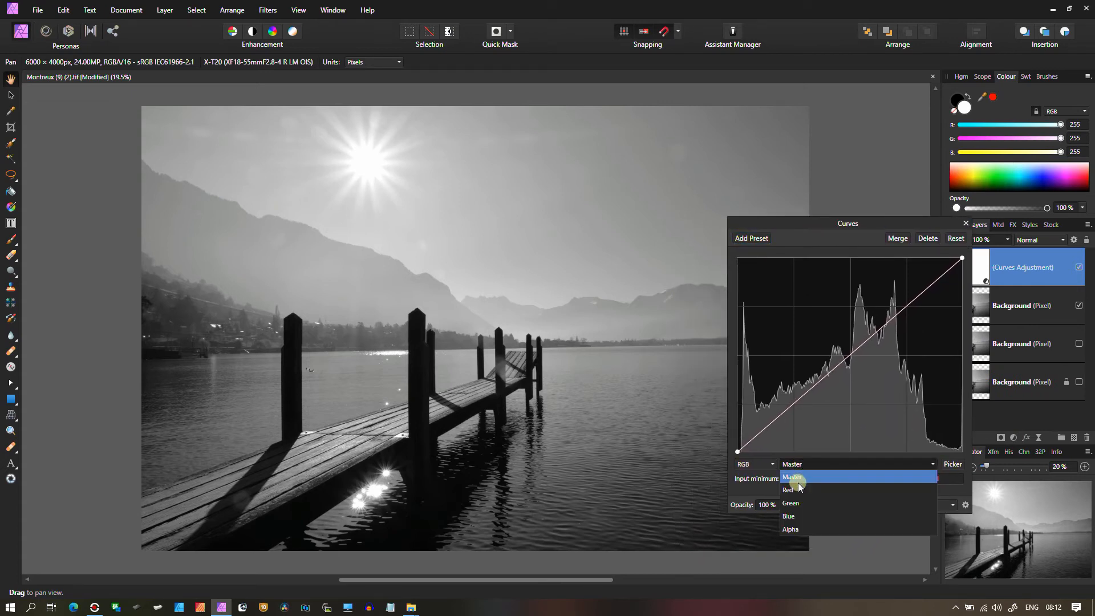
{"action": "left_click", "coordinate": [799, 490]}
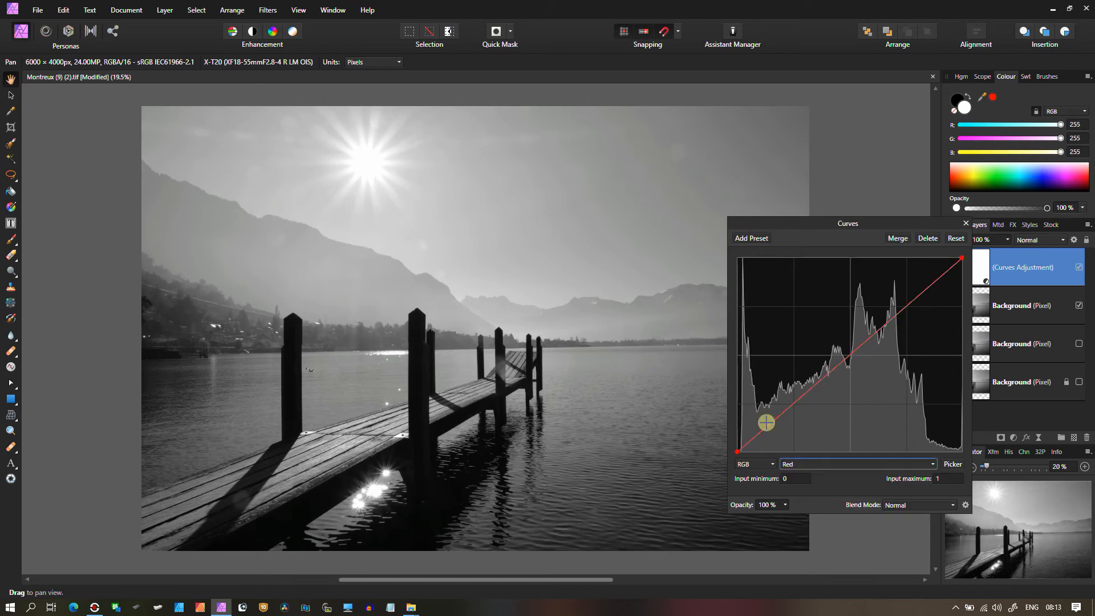
{"action": "left_click_drag", "start_coordinate": [766, 421], "coordinate": [763, 419]}
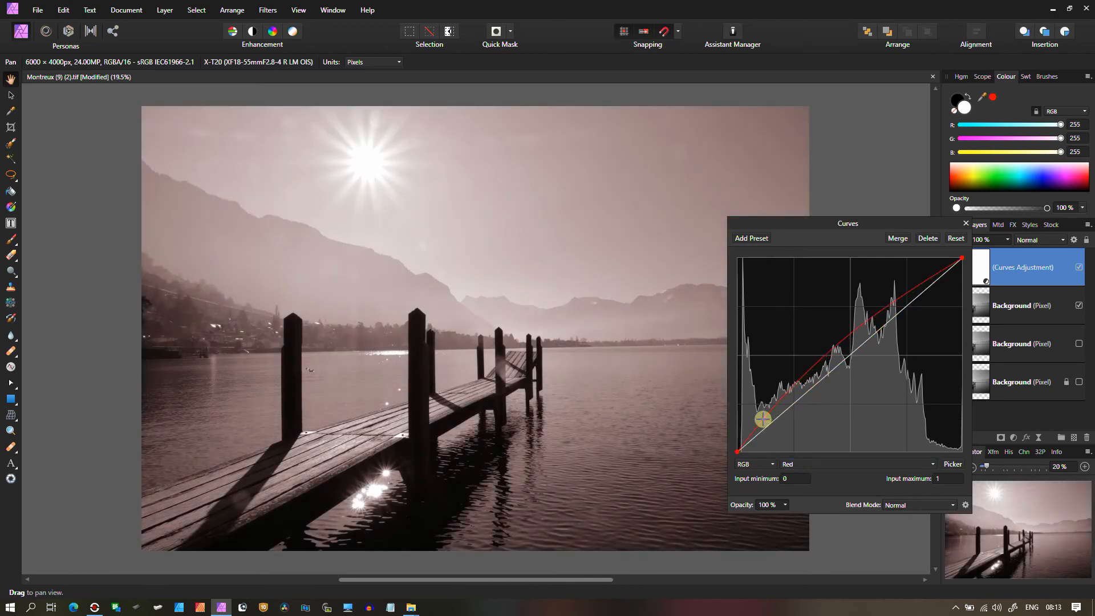
{"action": "left_click_drag", "start_coordinate": [798, 379], "coordinate": [805, 391]}
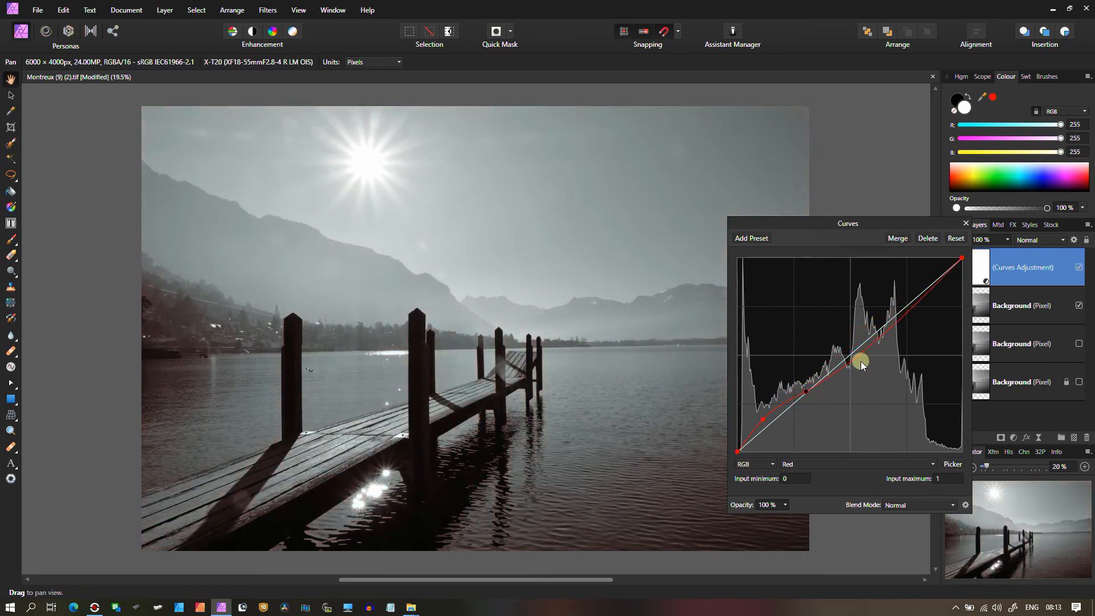
{"action": "left_click_drag", "start_coordinate": [878, 339], "coordinate": [878, 330]}
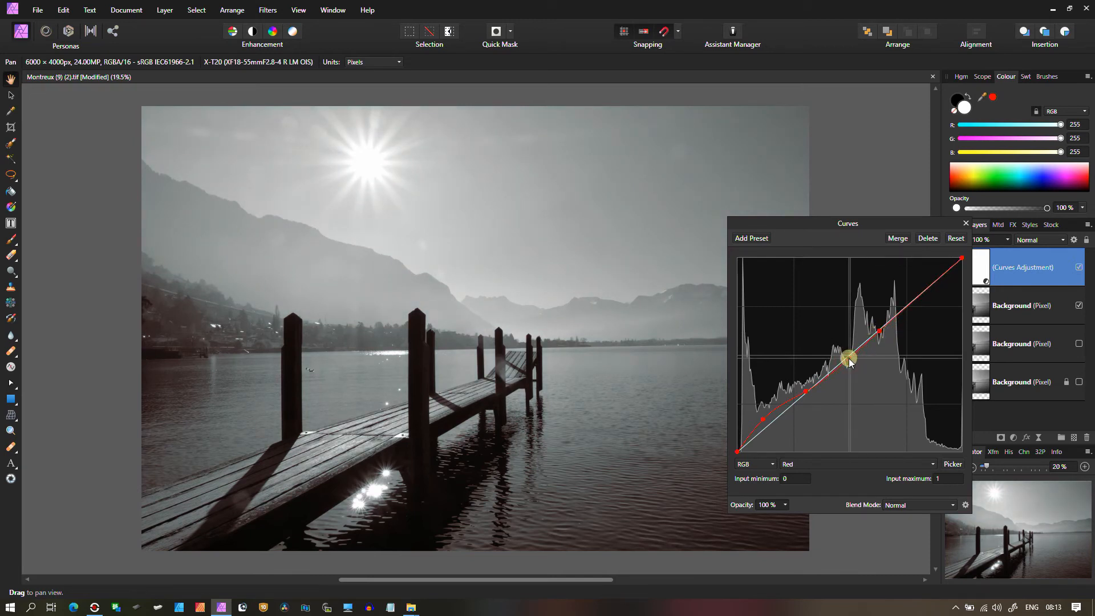
{"action": "left_click", "coordinate": [848, 357]}
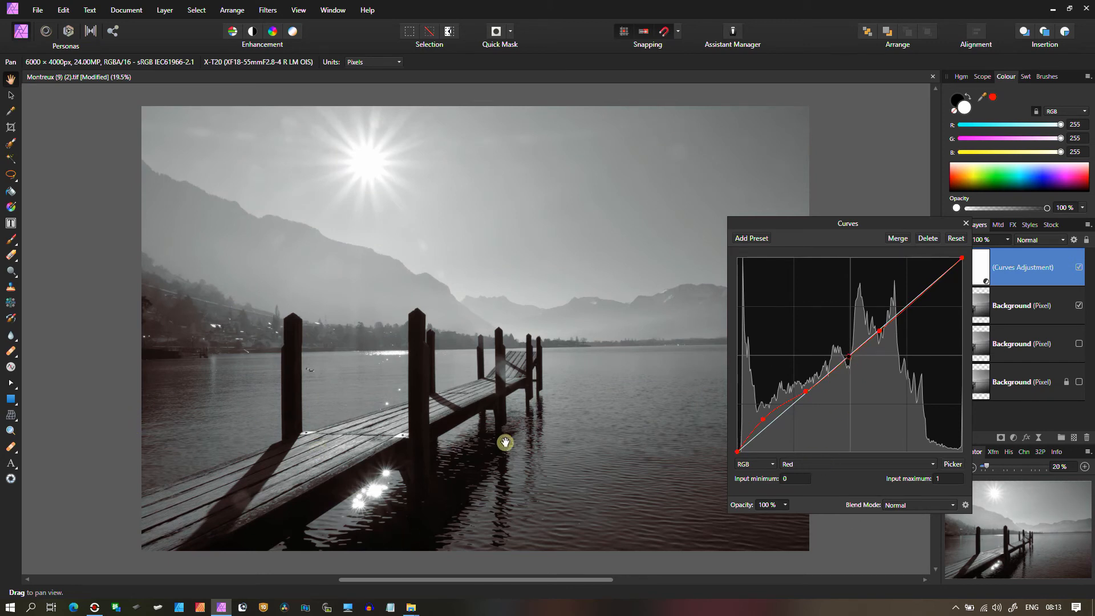
Step: Lift the highlights of the Green channel curve, anchor its midtones and shadows on the diagonal, and compare the photo without the adjustment
{"action": "left_click_drag", "start_coordinate": [1003, 539], "coordinate": [1045, 537]}
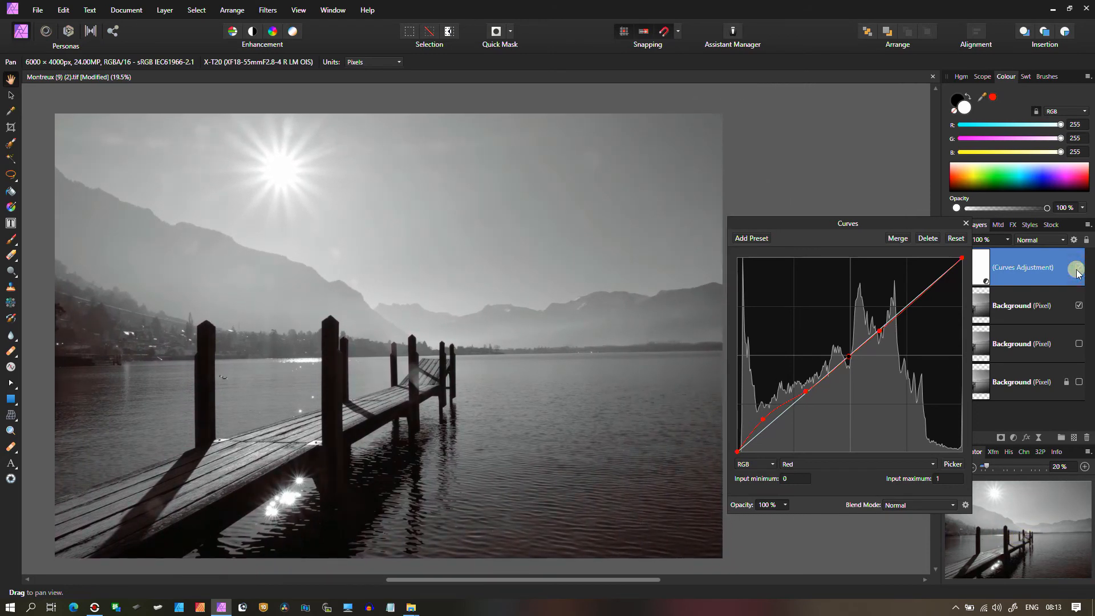
{"action": "left_click", "coordinate": [849, 463]}
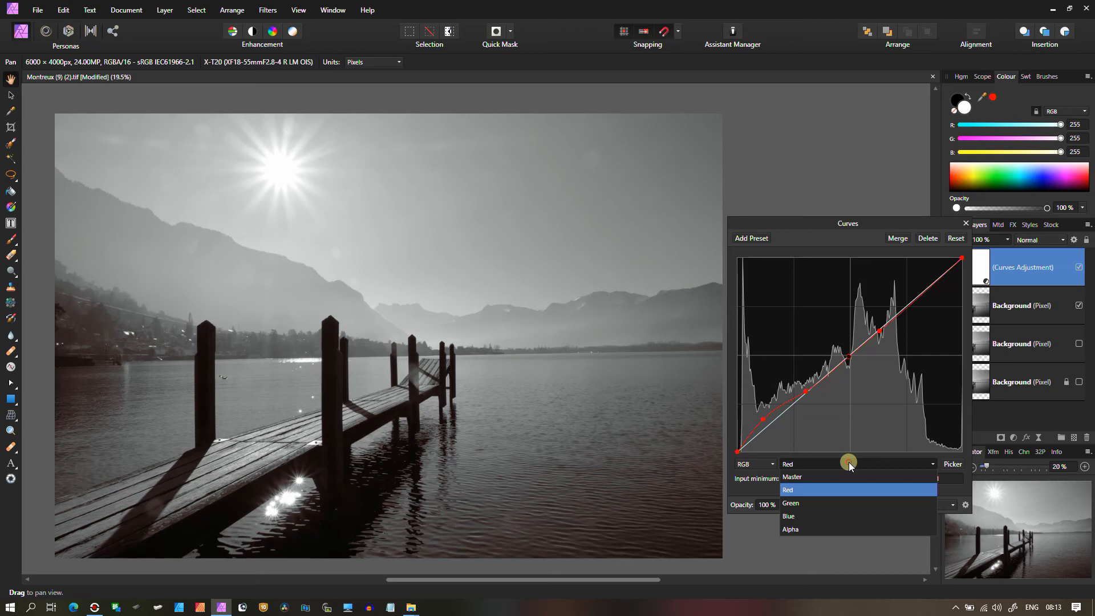
{"action": "left_click", "coordinate": [836, 503]}
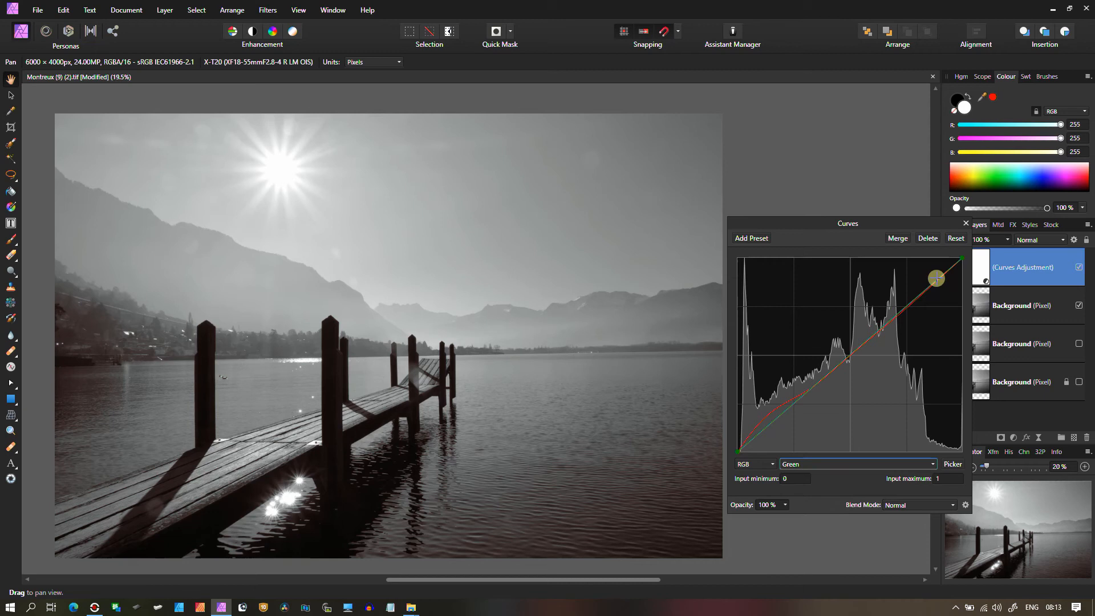
{"action": "left_click_drag", "start_coordinate": [935, 278], "coordinate": [933, 275]}
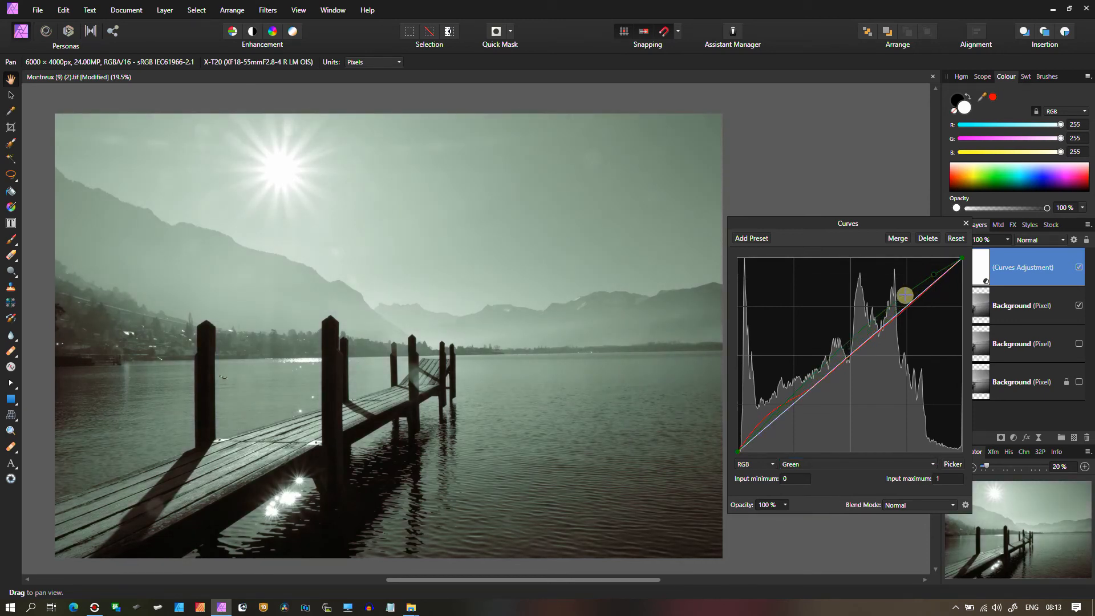
{"action": "left_click_drag", "start_coordinate": [887, 307], "coordinate": [890, 320]}
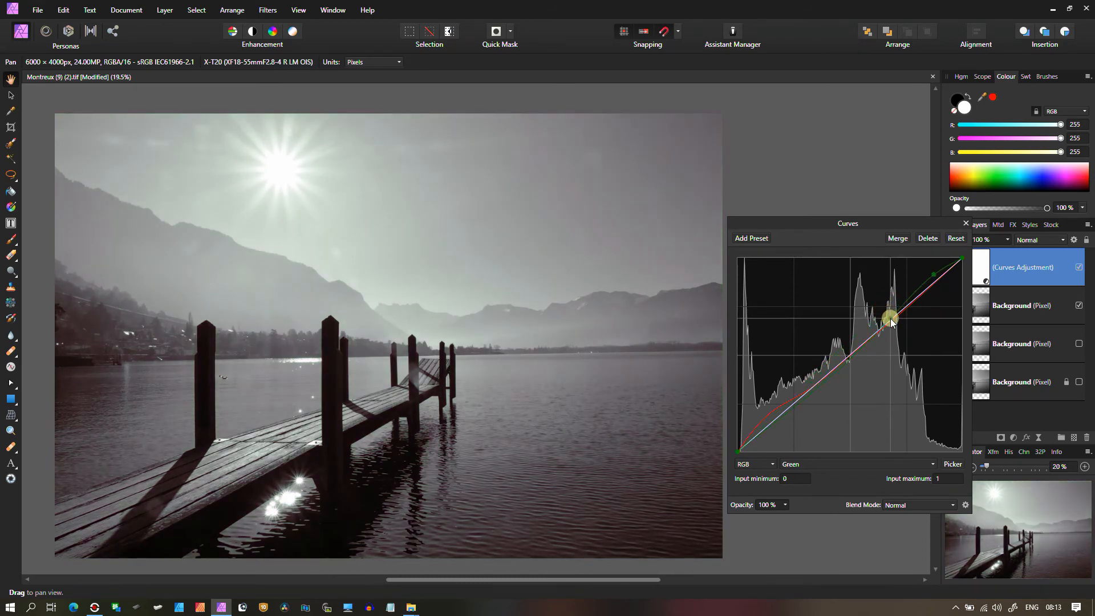
{"action": "left_click", "coordinate": [816, 384]}
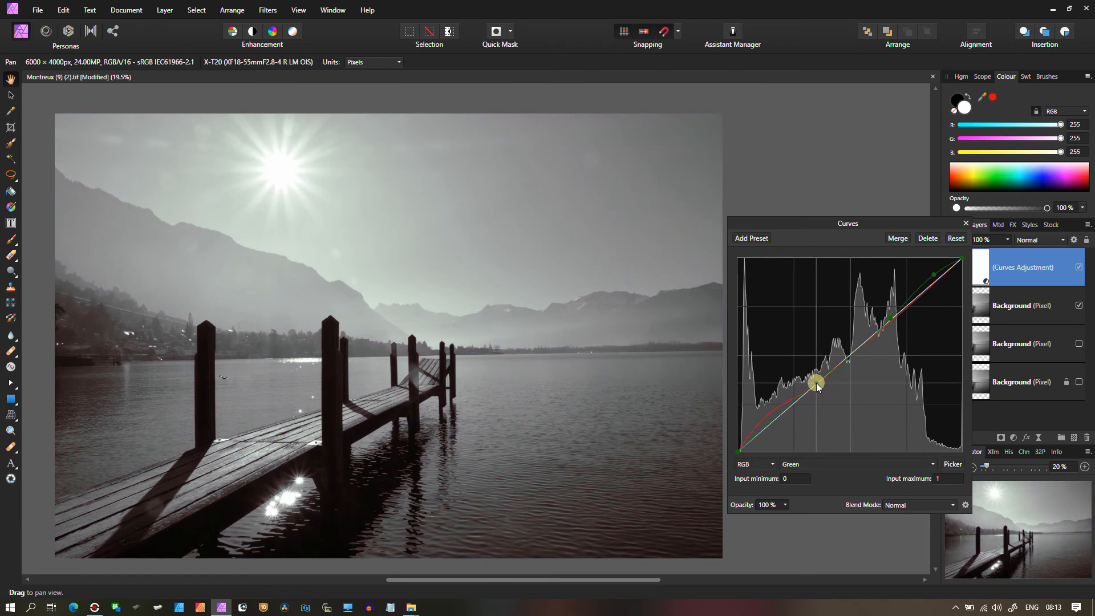
{"action": "left_click", "coordinate": [1074, 267]}
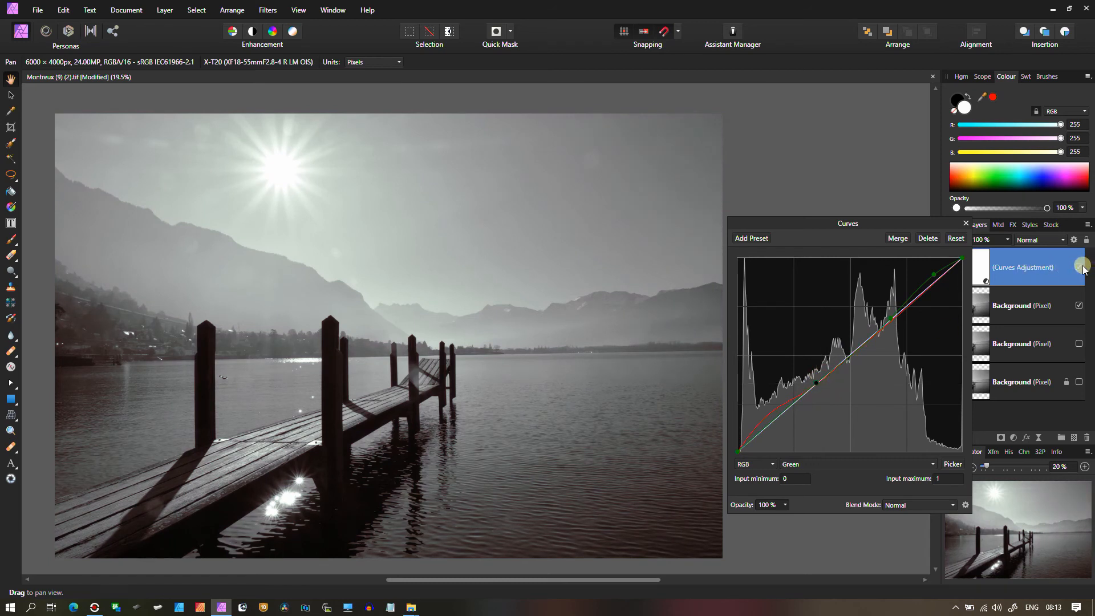
{"action": "left_click", "coordinate": [1079, 266]}
{"action": "left_click", "coordinate": [1078, 266]}
Step: Lift the midtones of the Blue channel curve slightly, anchor its highlights and shadows, close Curves and compare the photo without the adjustment
{"action": "left_click", "coordinate": [834, 464]}
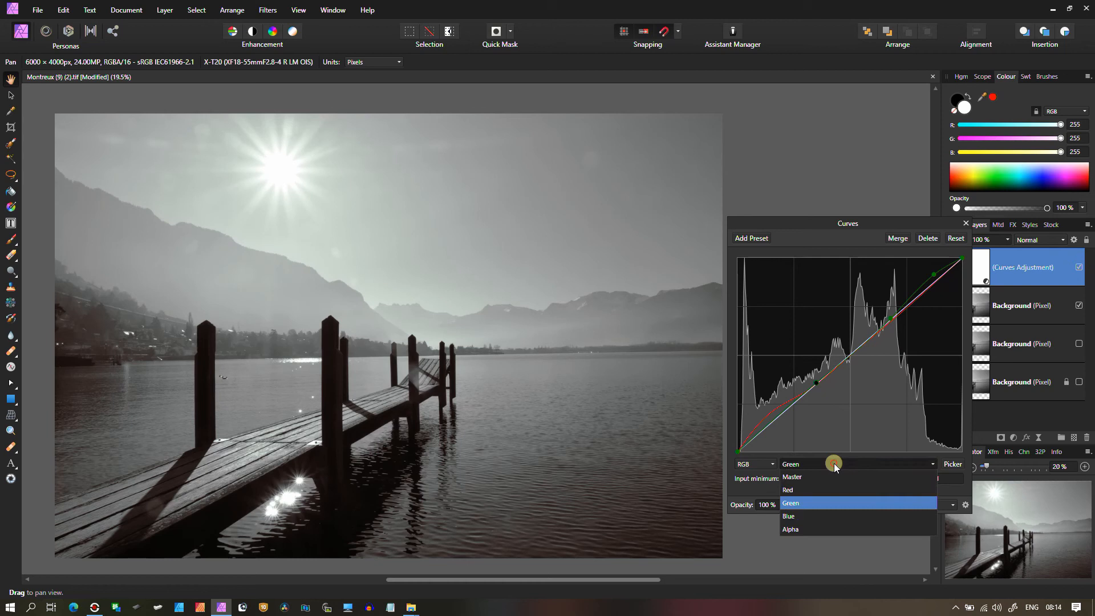
{"action": "left_click", "coordinate": [806, 515]}
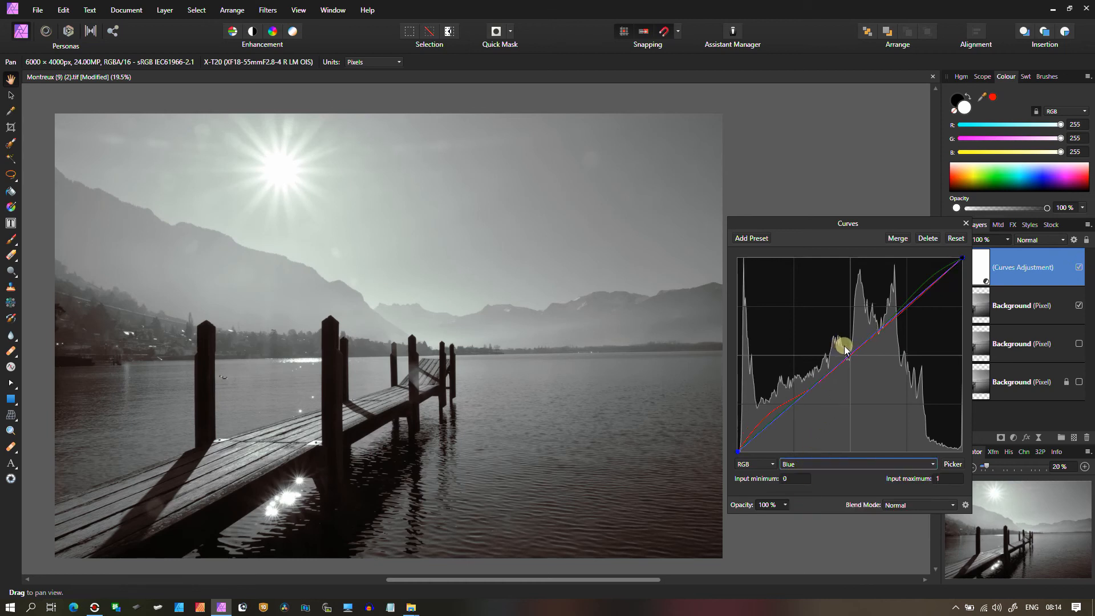
{"action": "left_click_drag", "start_coordinate": [858, 346], "coordinate": [854, 338]}
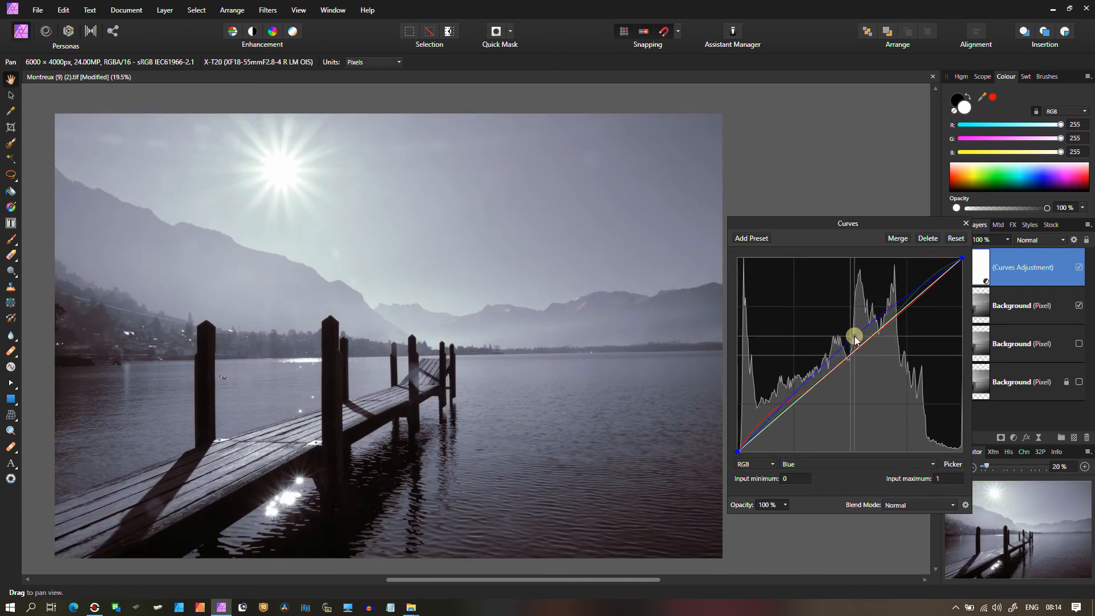
{"action": "left_click_drag", "start_coordinate": [896, 302], "coordinate": [899, 308]}
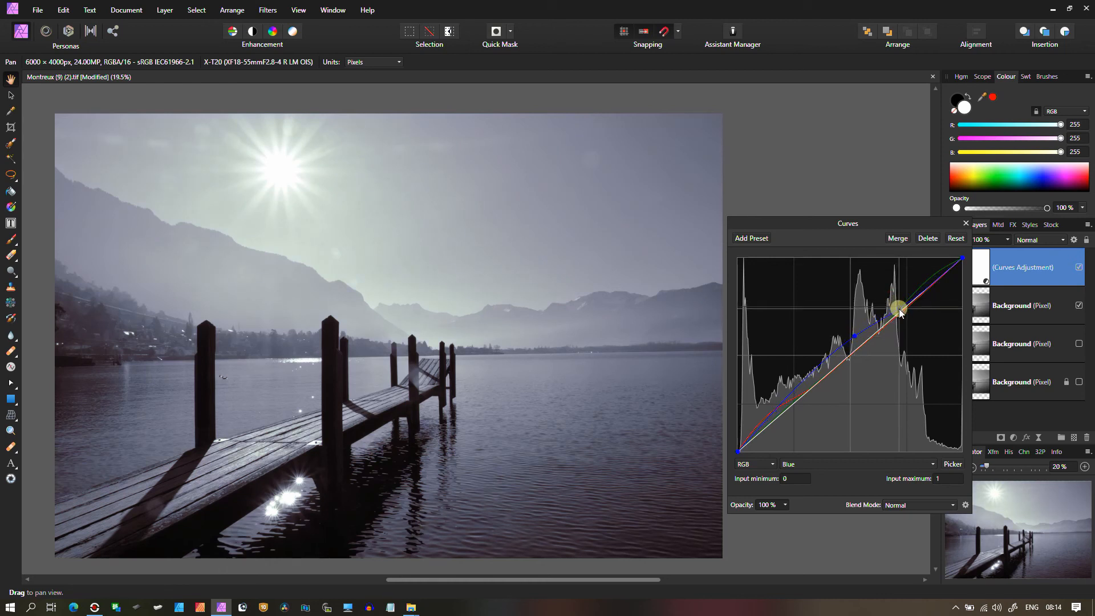
{"action": "left_click", "coordinate": [774, 406]}
{"action": "mouse_move", "coordinate": [774, 405]}
{"action": "left_mouse_down"}
{"action": "mouse_move", "coordinate": [791, 392]}
{"action": "mouse_move", "coordinate": [794, 401]}
{"action": "left_mouse_up"}
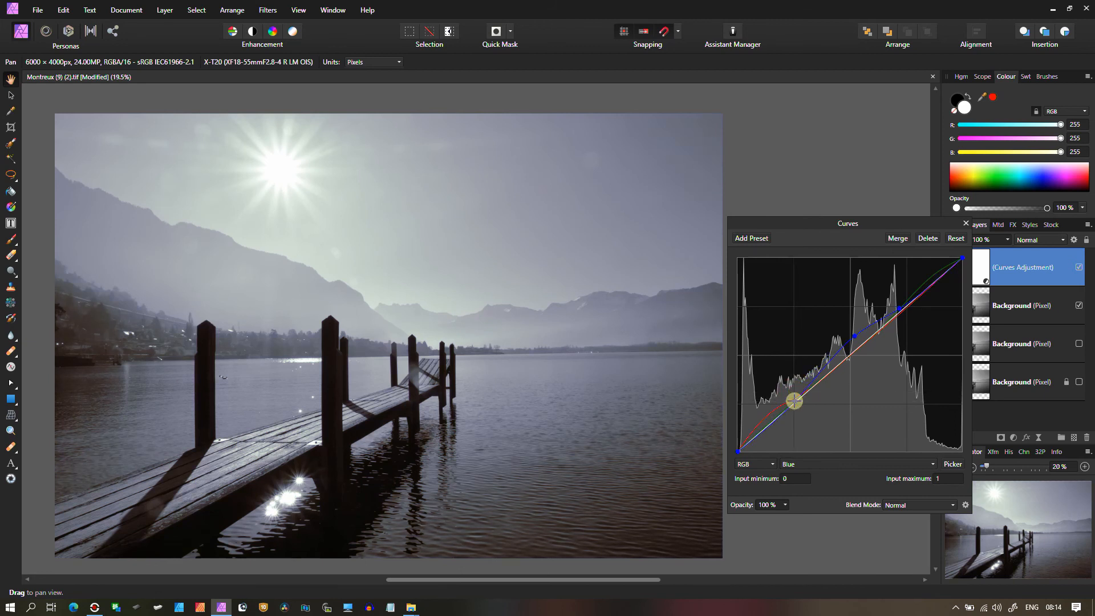
{"action": "left_click_drag", "start_coordinate": [854, 337], "coordinate": [840, 348]}
{"action": "left_click", "coordinate": [966, 220]}
{"action": "left_click", "coordinate": [1079, 267]}
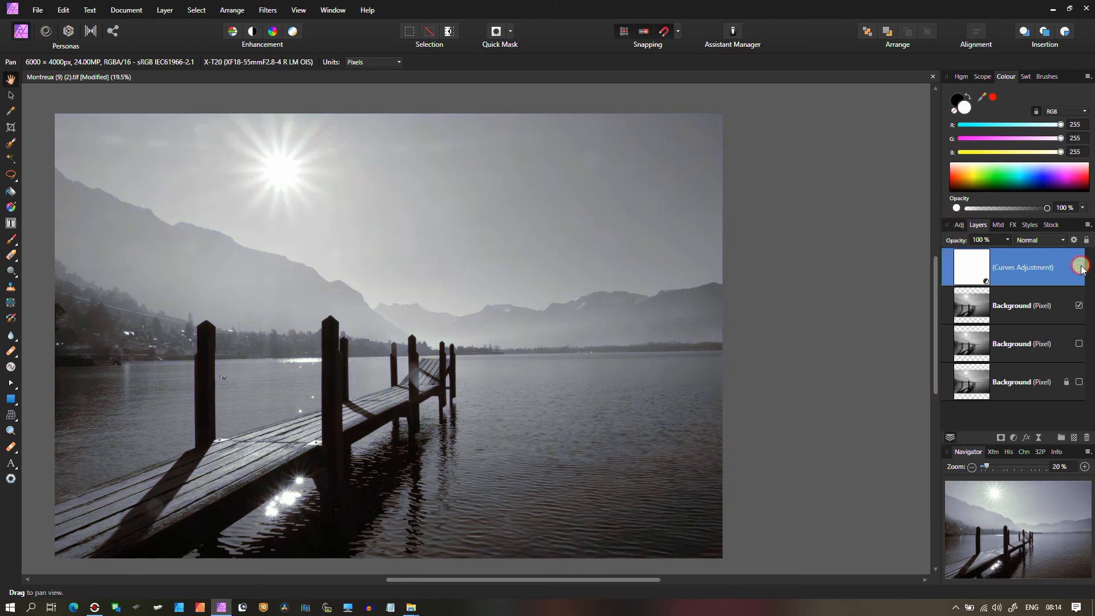
{"action": "left_click", "coordinate": [1078, 266]}
{"action": "left_click", "coordinate": [1078, 266]}
Step: Remove the flare spots in the sky from the visible Background layer with the Inpainting Brush, and switch to the Move tool
{"action": "left_click", "coordinate": [15, 353]}
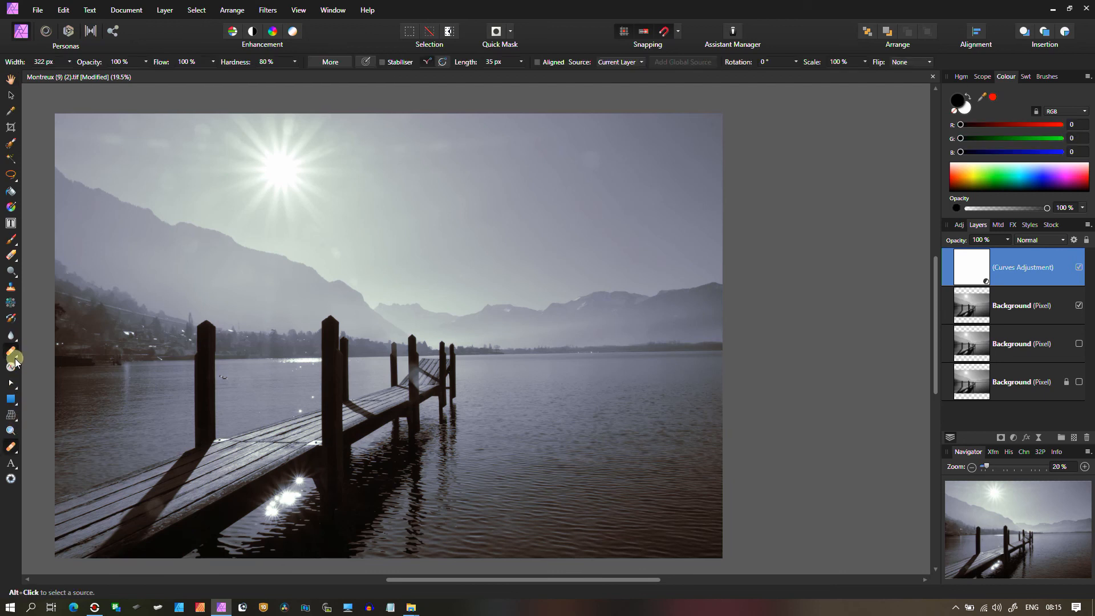
{"action": "left_click", "coordinate": [76, 396]}
{"action": "left_click", "coordinate": [967, 313]}
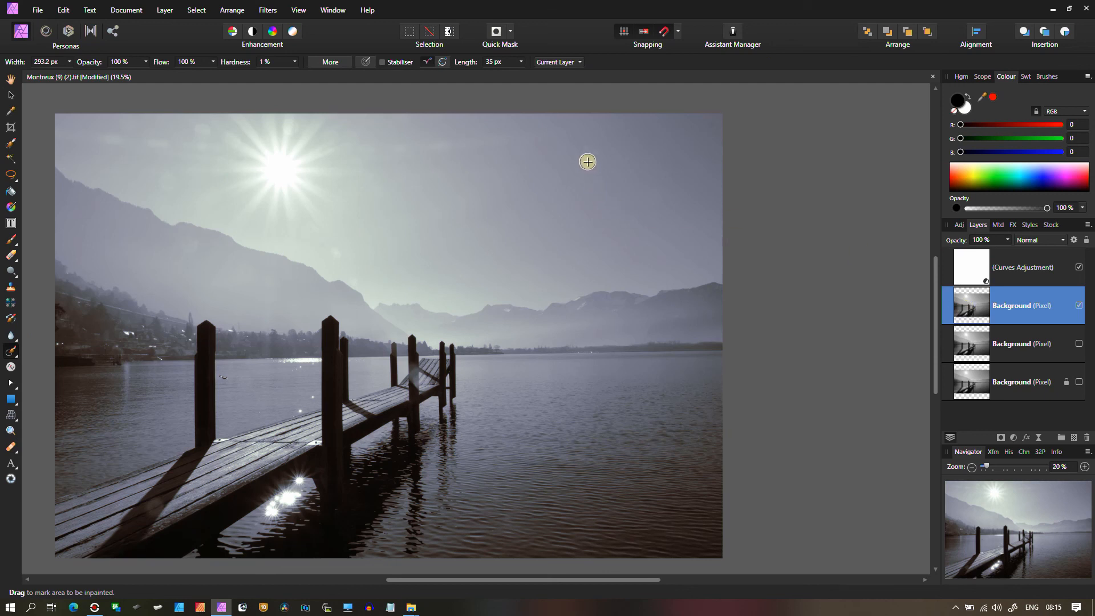
{"action": "mouse_move", "coordinate": [586, 160]}
{"action": "left_mouse_down"}
{"action": "mouse_move", "coordinate": [596, 159]}
{"action": "mouse_move", "coordinate": [587, 157]}
{"action": "left_mouse_up"}
{"action": "left_click_drag", "start_coordinate": [368, 148], "coordinate": [528, 139]}
{"action": "left_click", "coordinate": [11, 98]}
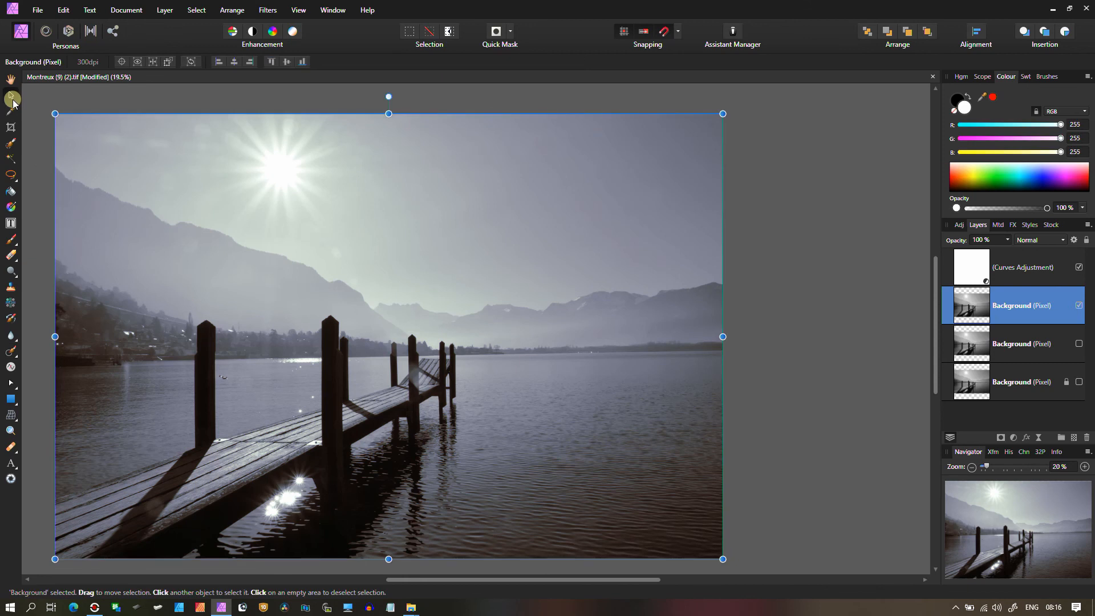